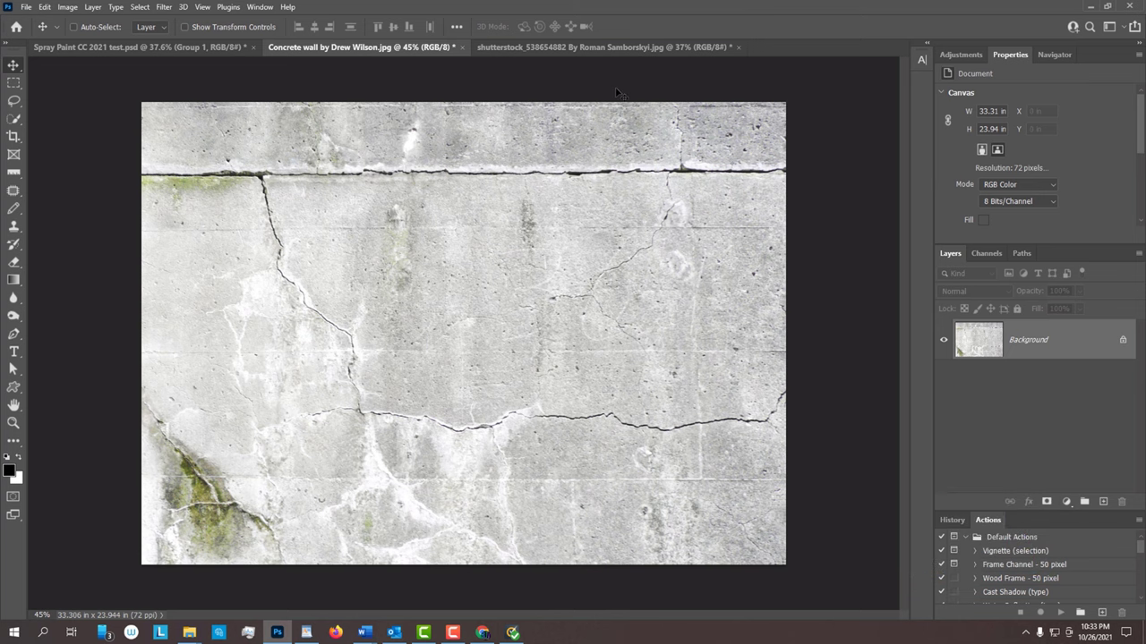
# - Cut the bearded man's head onto Layer 1 with Quick Selection and convert it to a smart object
pyautogui.click(608, 48)
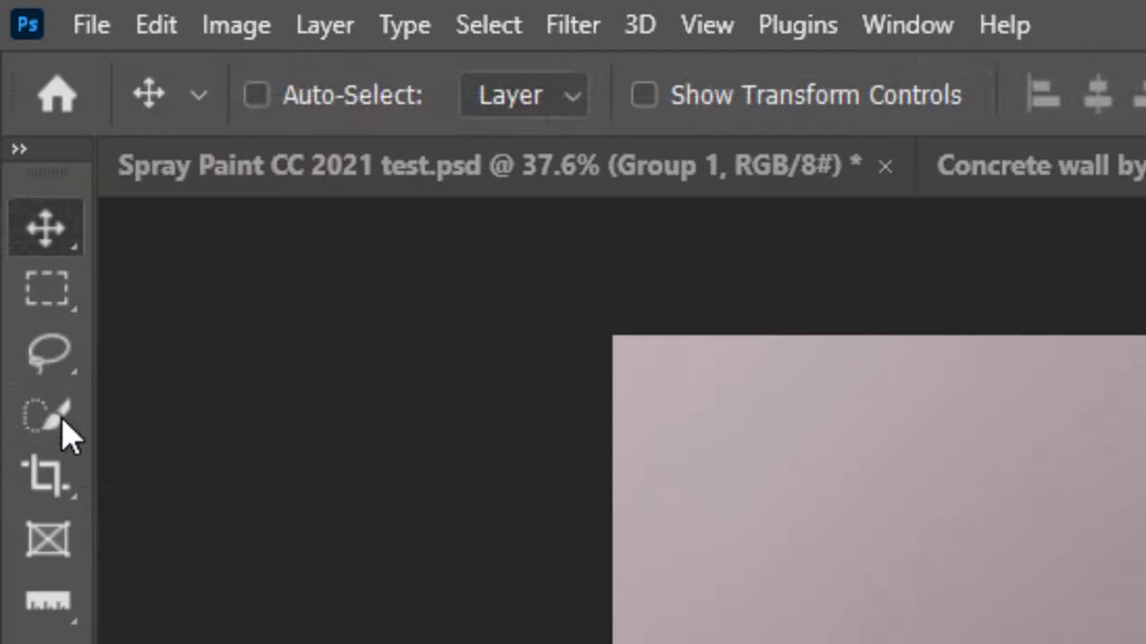
pyautogui.click(13, 118)
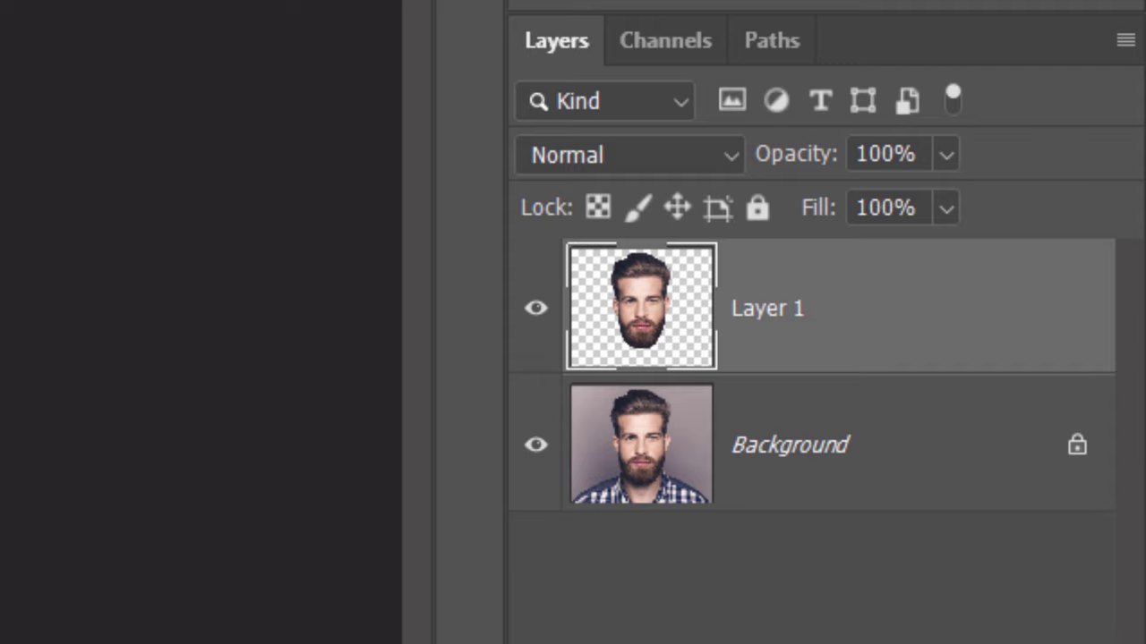
pyautogui.click(1125, 42)
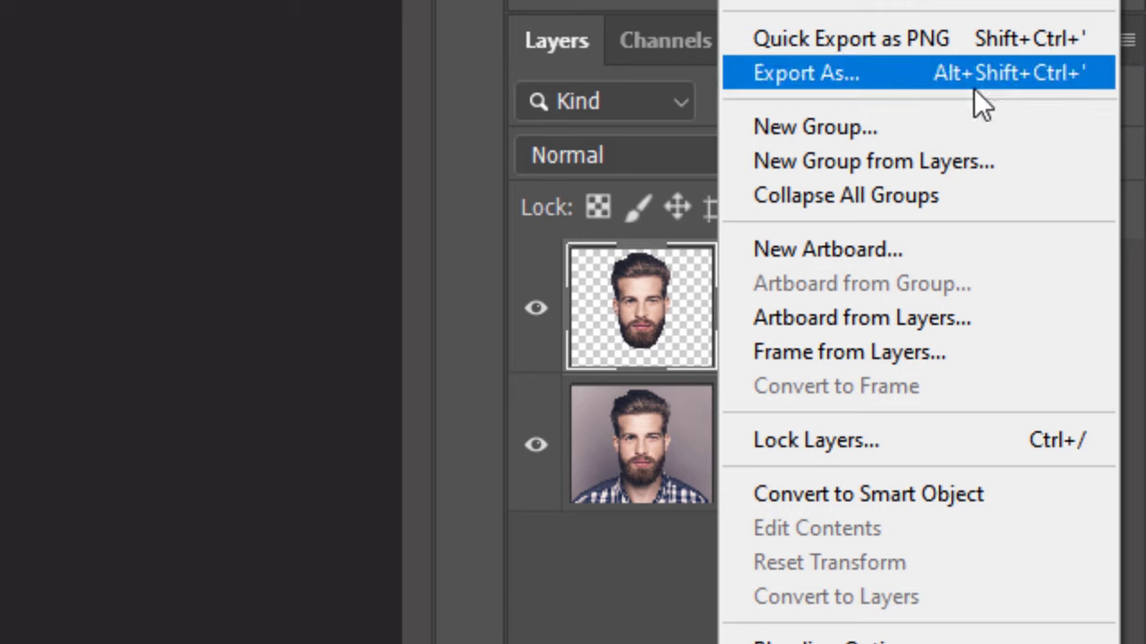
pyautogui.click(841, 498)
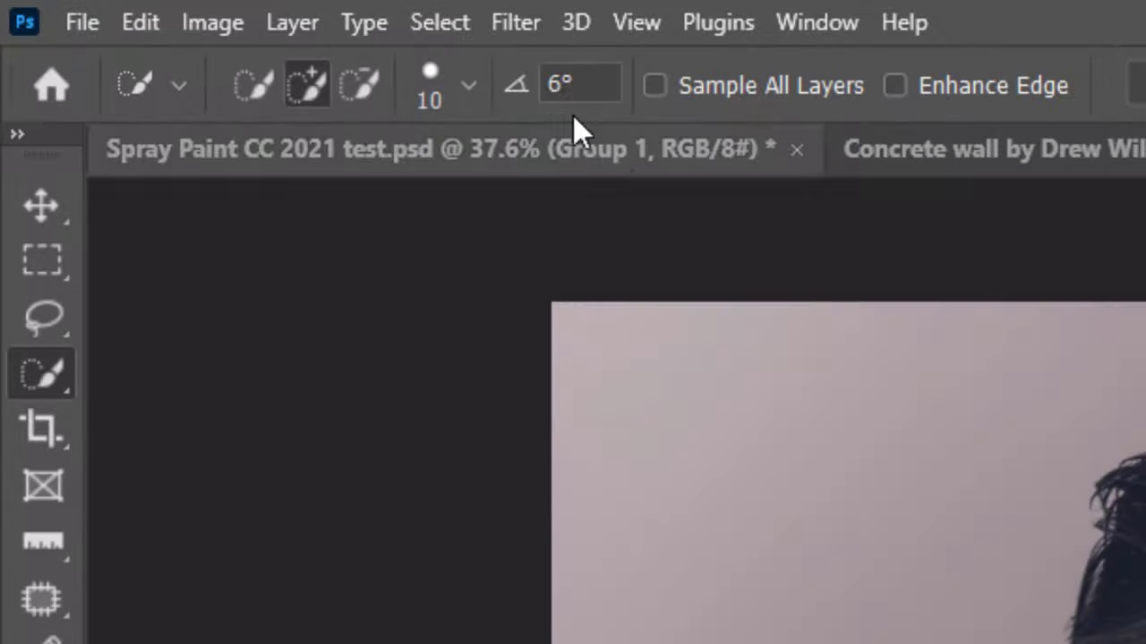
# - Apply the Filter Gallery Sketch > Stamp filter with Light/Dark Balance 31 and Smoothness 12
pyautogui.click(512, 22)
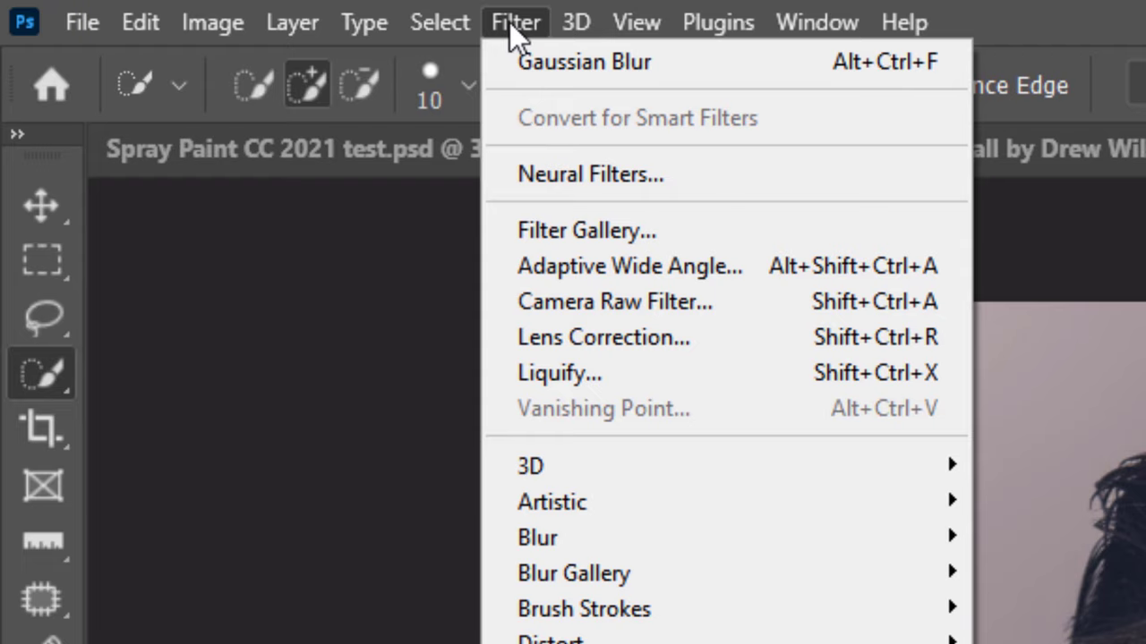
pyautogui.click(566, 228)
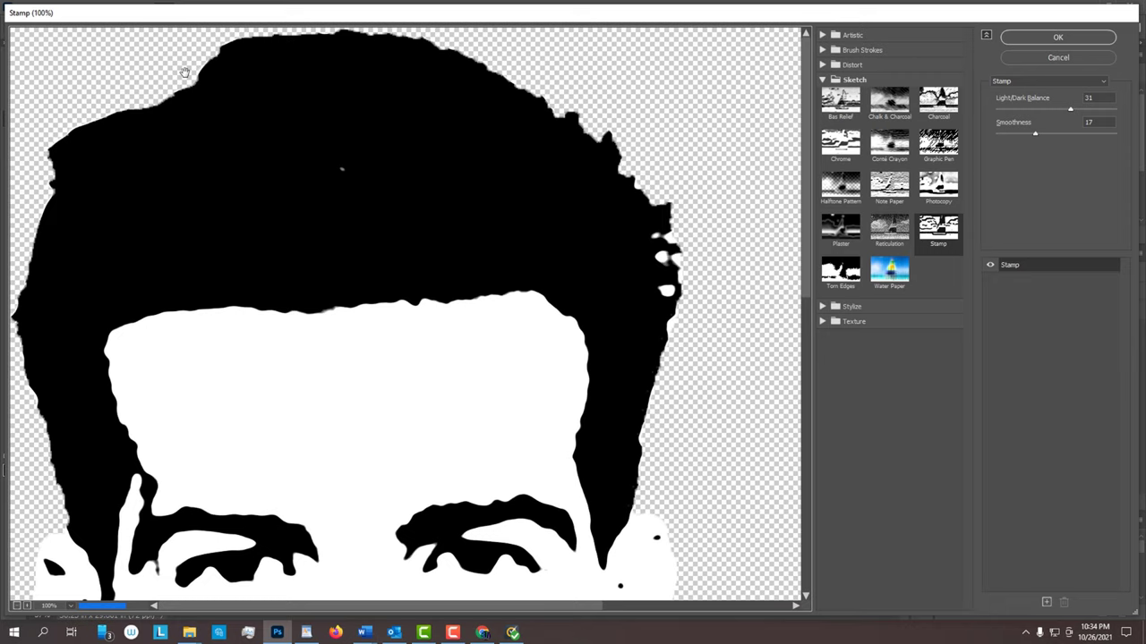
pyautogui.press('alt')
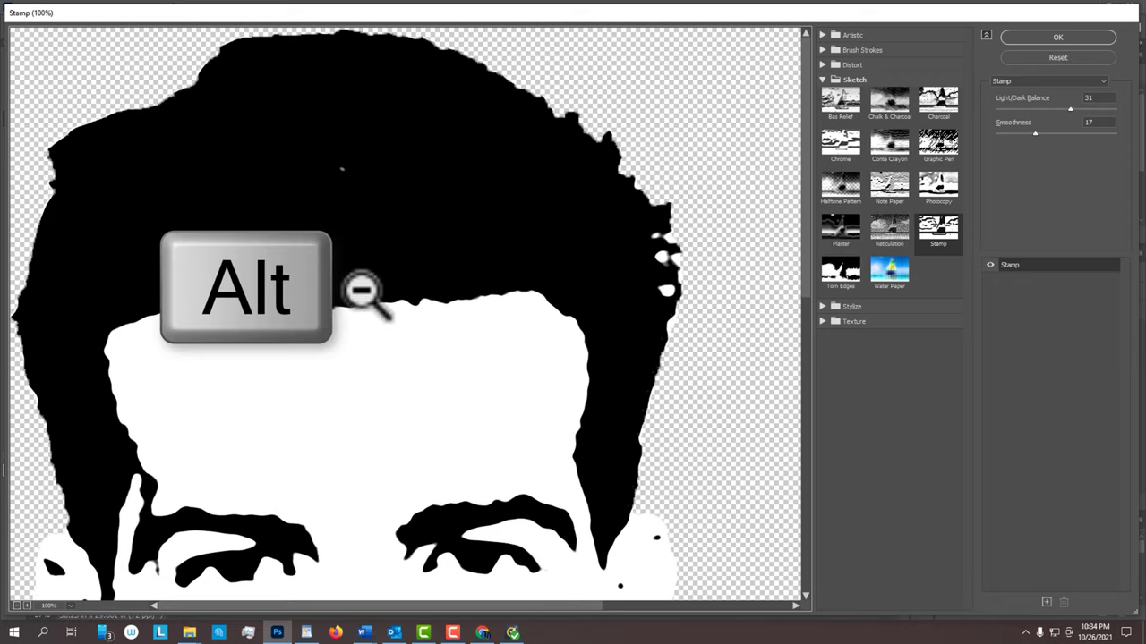
pyautogui.keyDown('alt'); pyautogui.click(361, 291); pyautogui.keyUp('alt')
pyautogui.keyDown('alt'); pyautogui.click(362, 290); pyautogui.keyUp('alt')
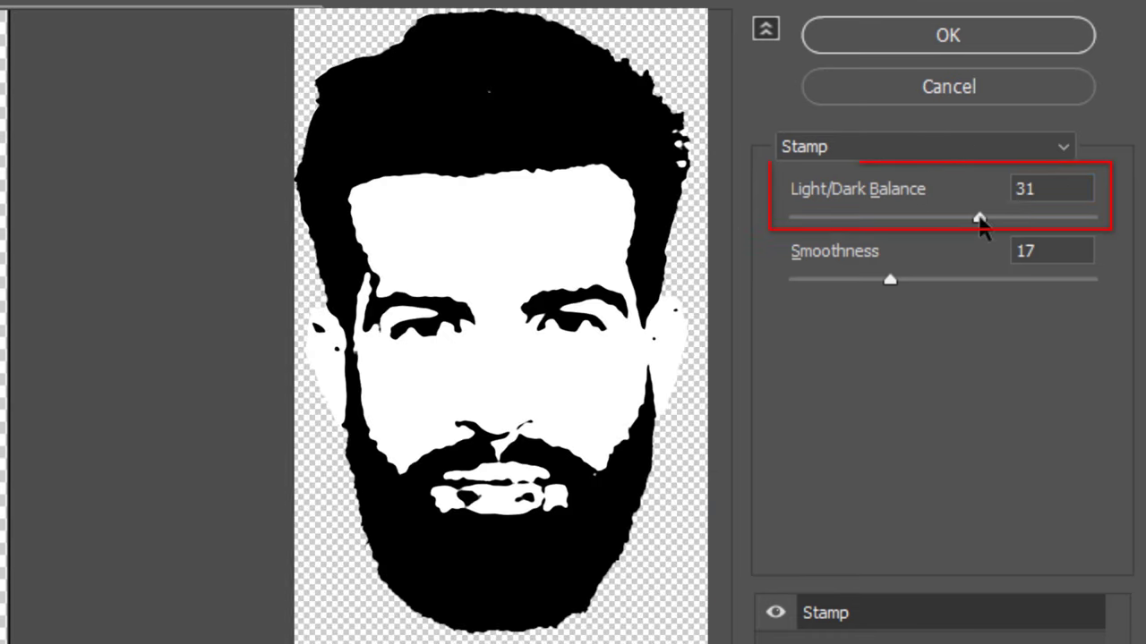
pyautogui.moveTo(980, 224)
pyautogui.mouseDown()
pyautogui.moveTo(810, 211)
pyautogui.moveTo(998, 222)
pyautogui.moveTo(979, 220)
pyautogui.mouseUp()
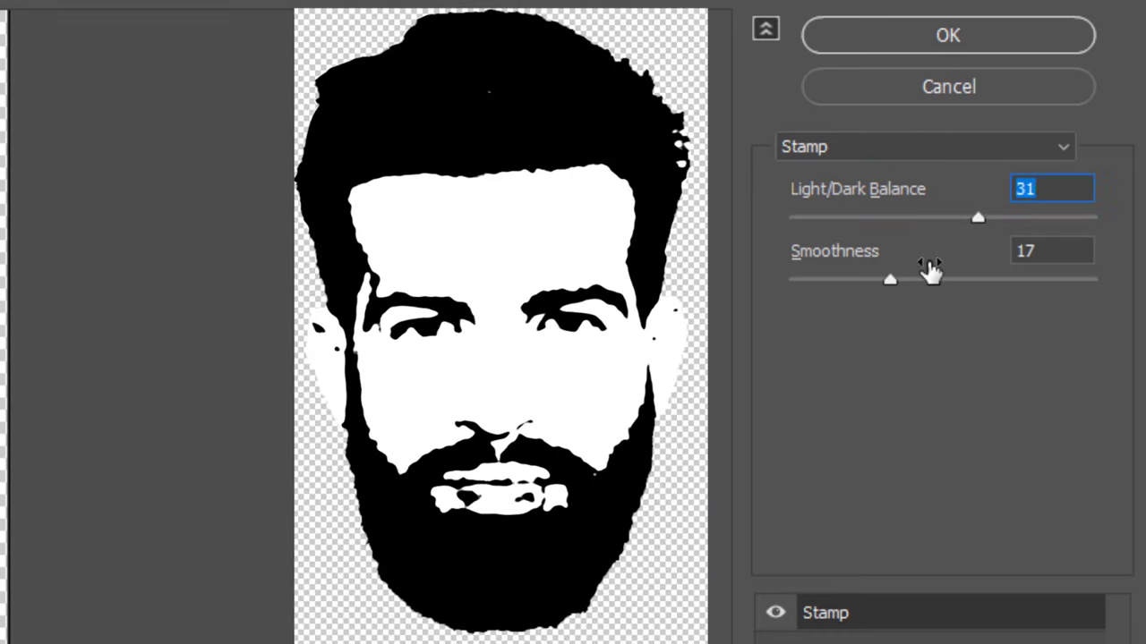
pyautogui.moveTo(893, 280)
pyautogui.mouseDown()
pyautogui.moveTo(726, 274)
pyautogui.moveTo(1105, 268)
pyautogui.moveTo(887, 276)
pyautogui.moveTo(865, 291)
pyautogui.mouseUp()
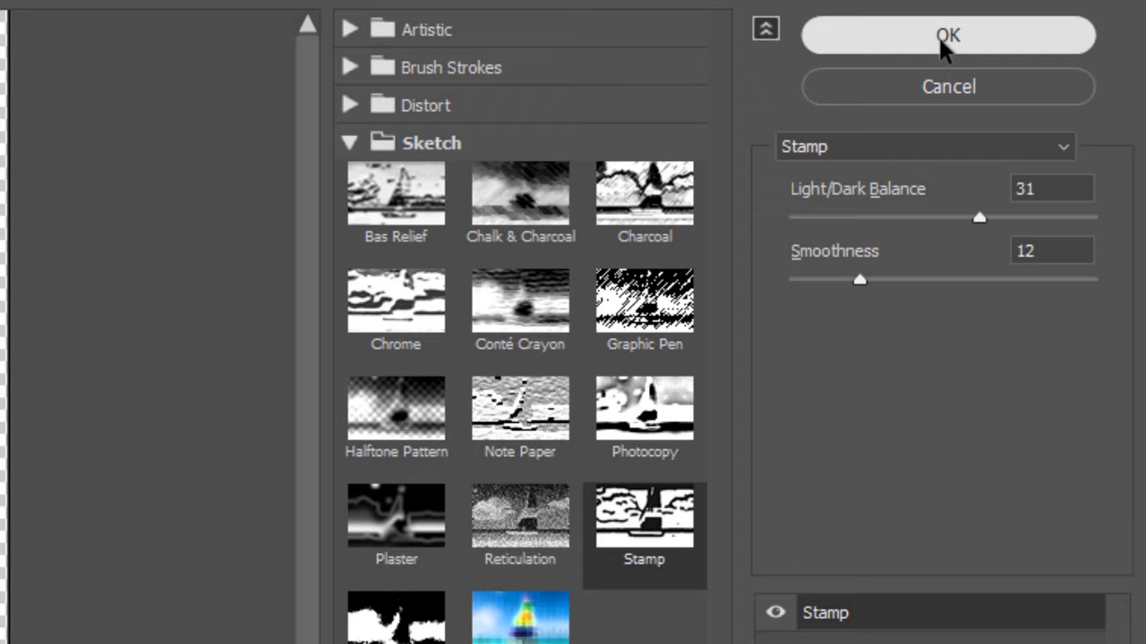
pyautogui.click(942, 38)
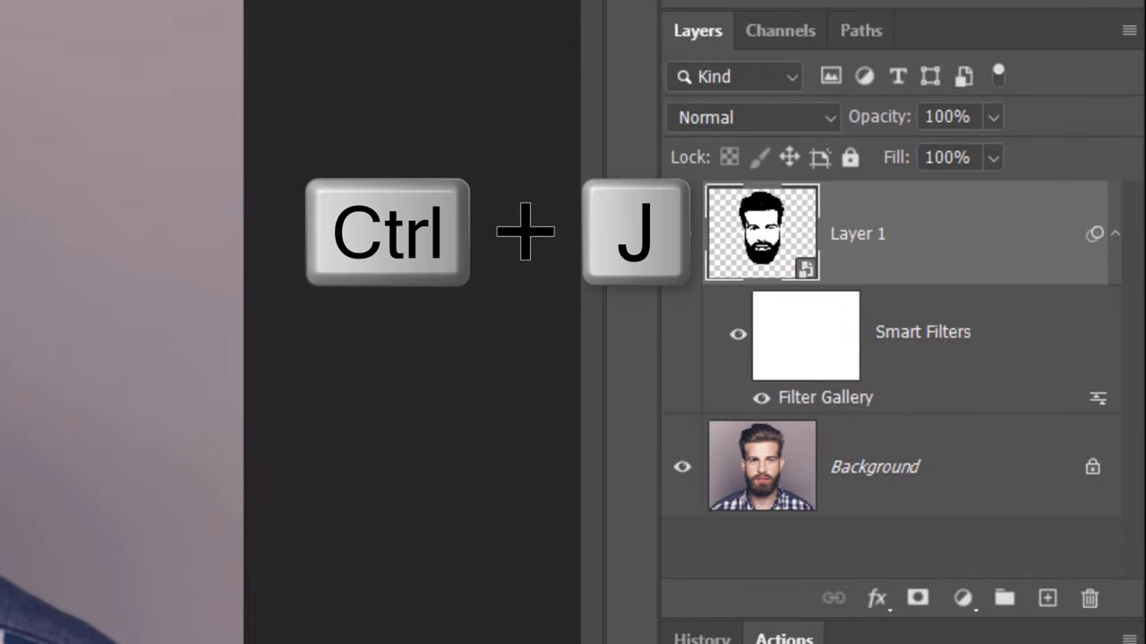
# - Duplicate Layer 1 and change the copy's Stamp filter to Light/Dark Balance 8, Smoothness 10
pyautogui.hotkey('ctrl', 'j')
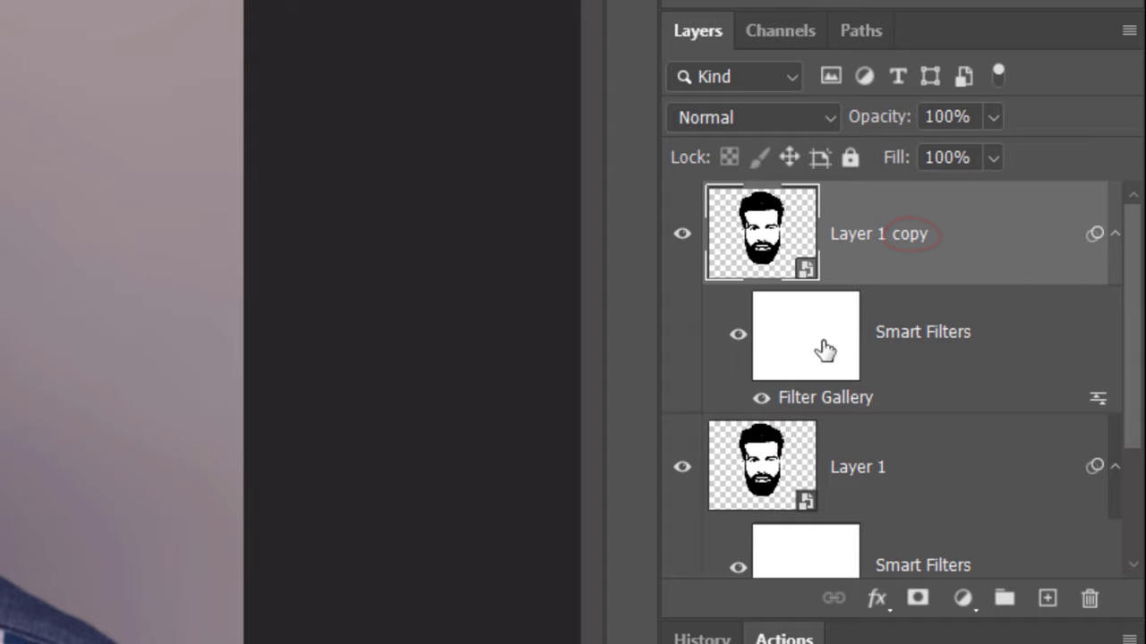
pyautogui.doubleClick(811, 399)
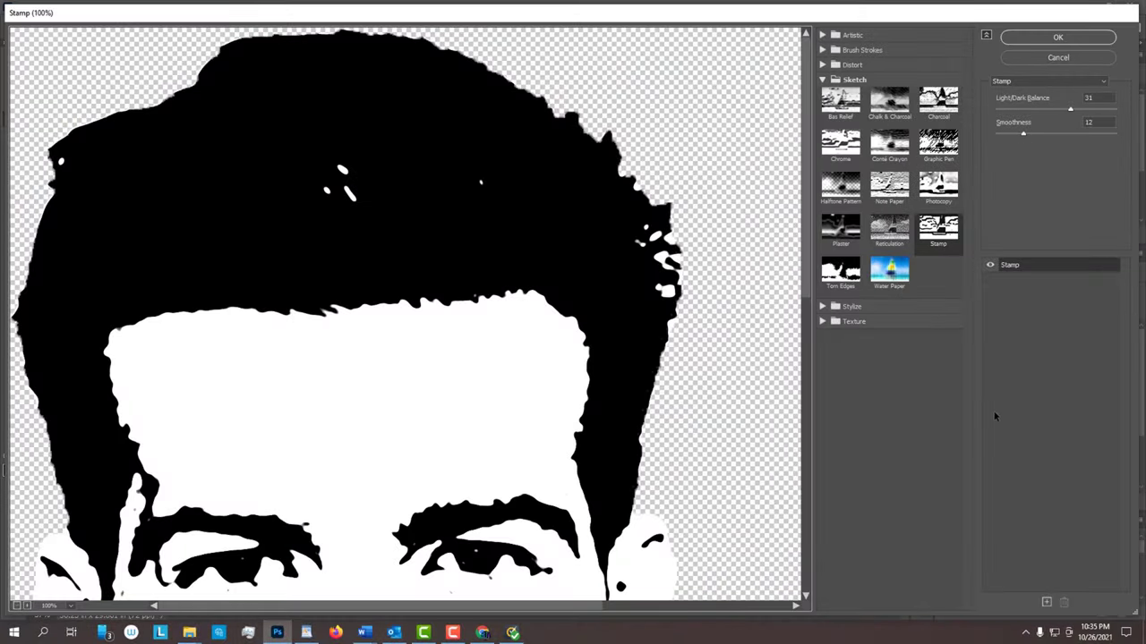
pyautogui.hotkey('alt', '-')
pyautogui.hotkey('alt', '-')
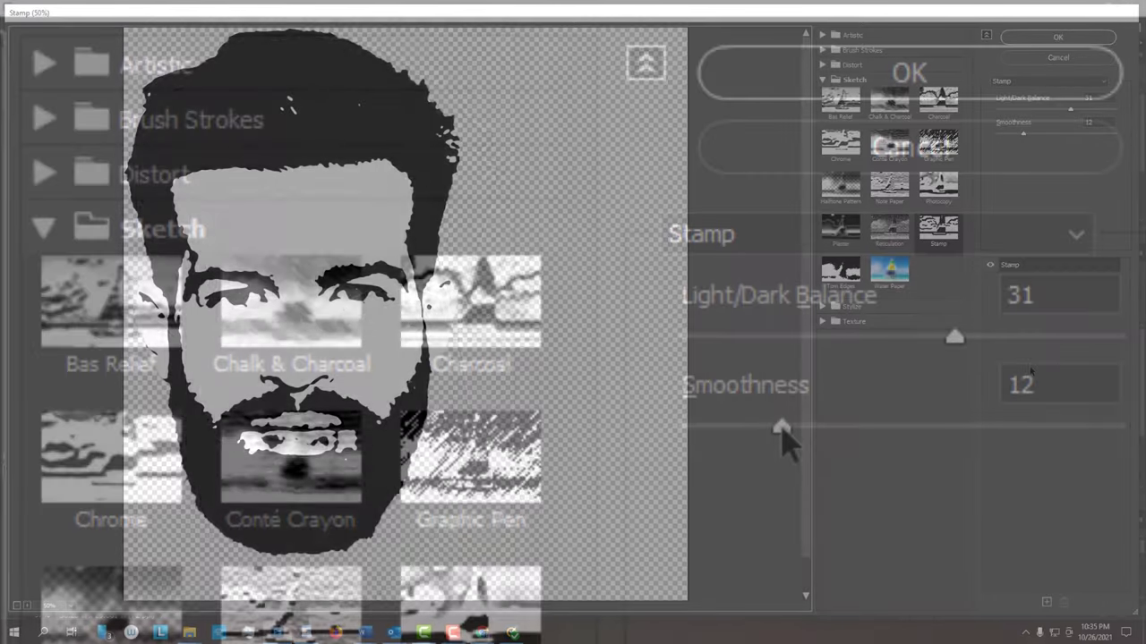
pyautogui.moveTo(783, 434); pyautogui.dragTo(775, 404)
pyautogui.moveTo(955, 338); pyautogui.dragTo(748, 351)
pyautogui.moveTo(749, 433); pyautogui.dragTo(771, 436)
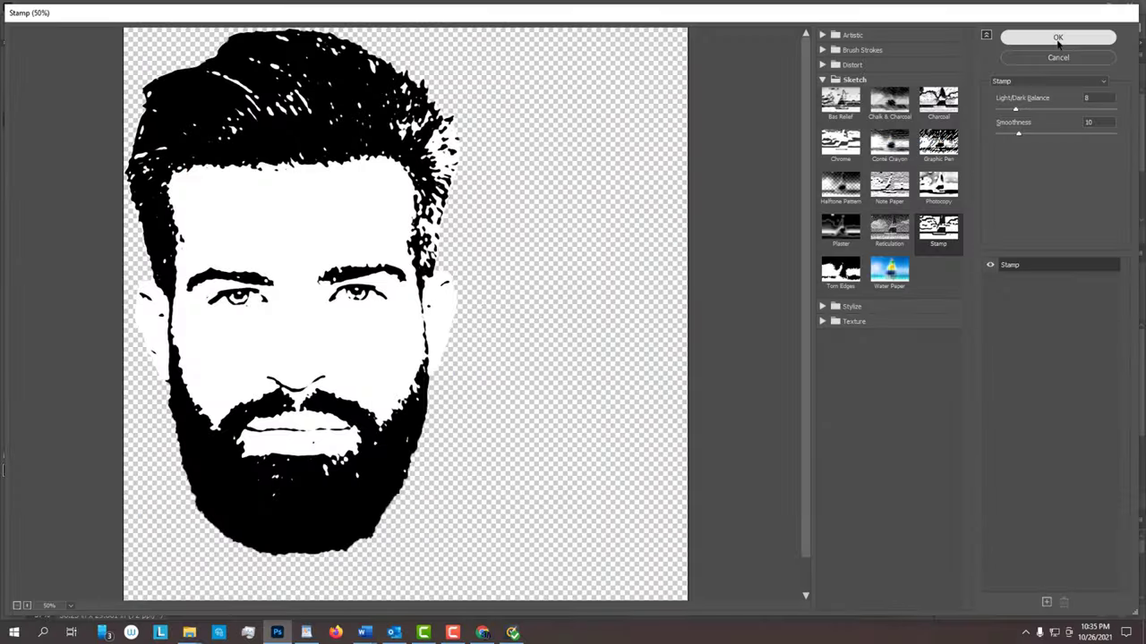
pyautogui.click(1058, 39)
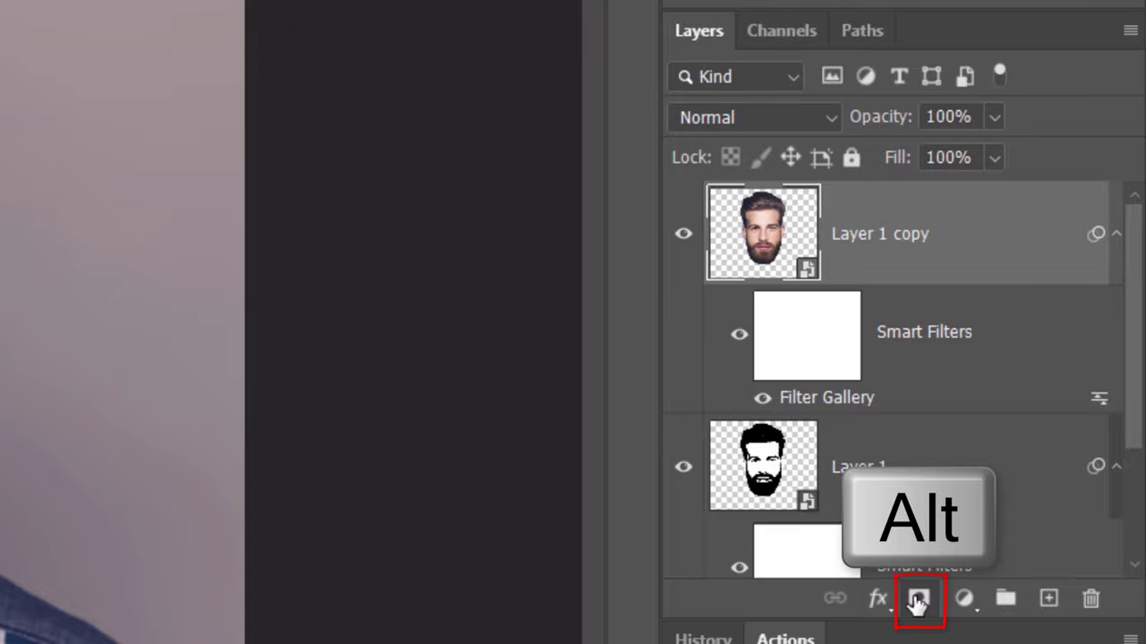
# - Add a black mask to Layer 1 copy and paint white over hair top and mouth with a size-60 Pencil
pyautogui.keyDown('alt'); pyautogui.click(919, 599); pyautogui.keyUp('alt')
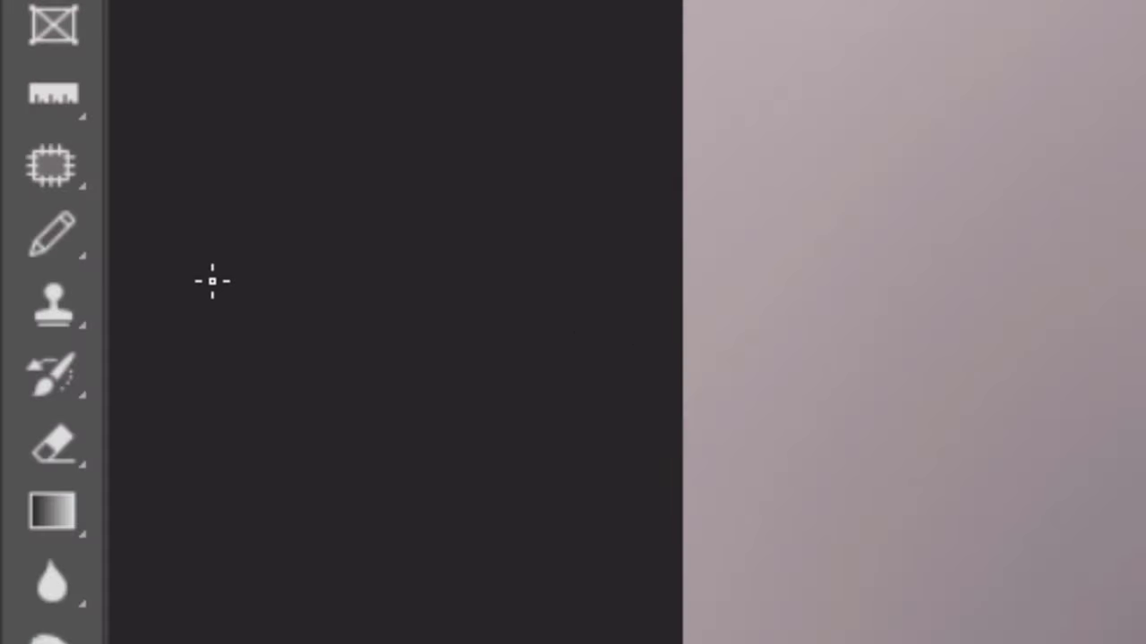
pyautogui.rightClick(51, 235)
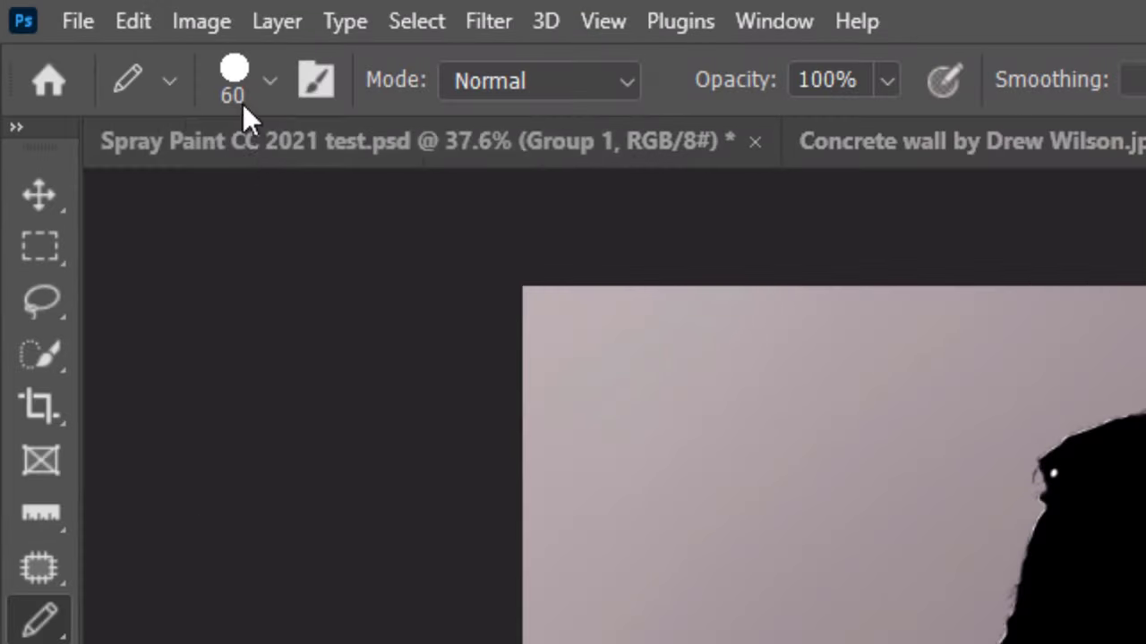
pyautogui.click(264, 81)
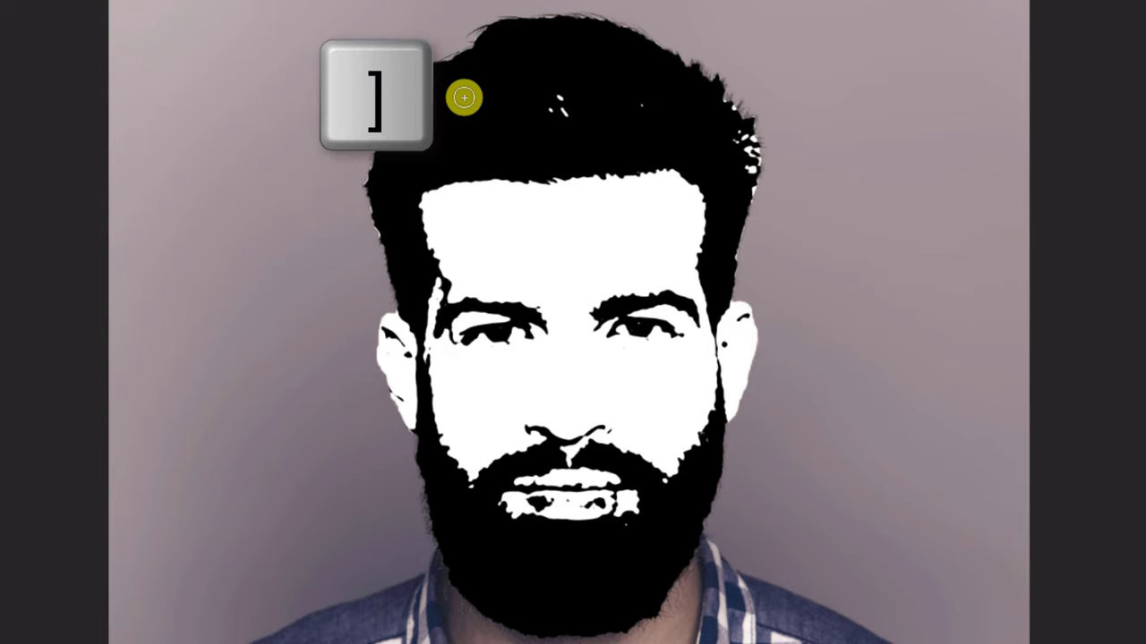
pyautogui.press('[')
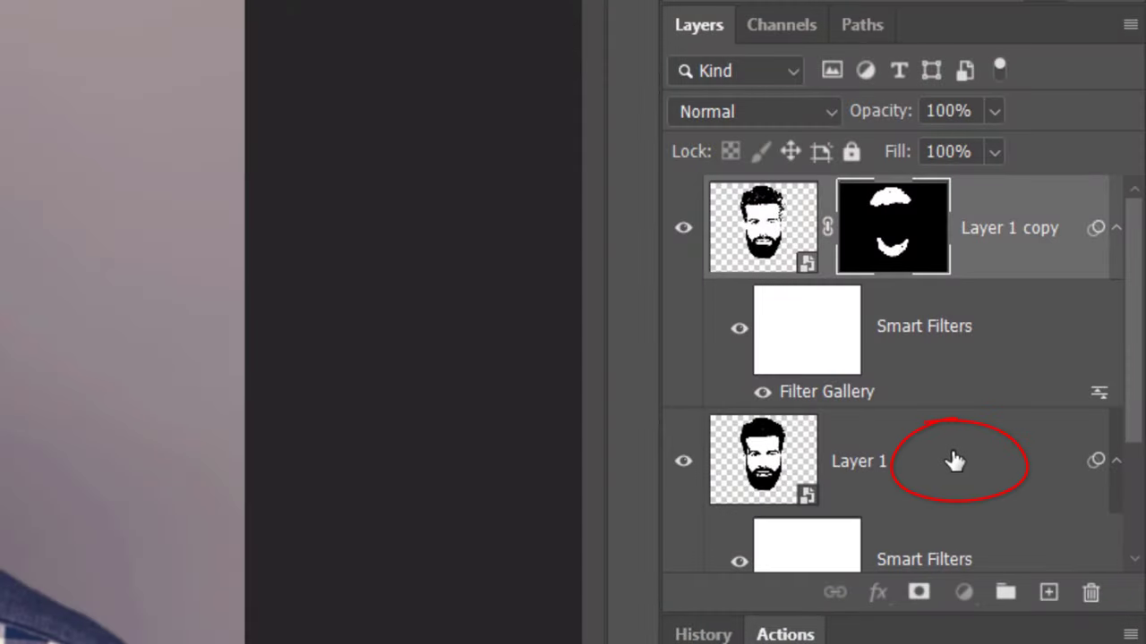
# - Give Layer 1 a black 15 px Stroke layer style positioned Inside
pyautogui.click(955, 461)
pyautogui.scroll(-1, 955, 461)
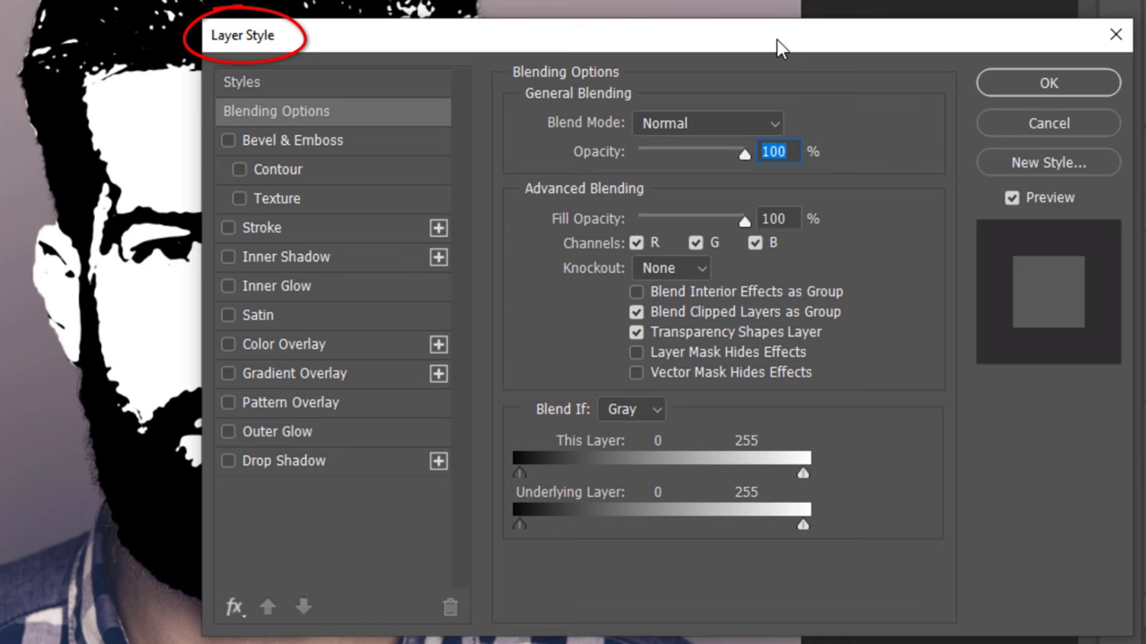
pyautogui.click(268, 227)
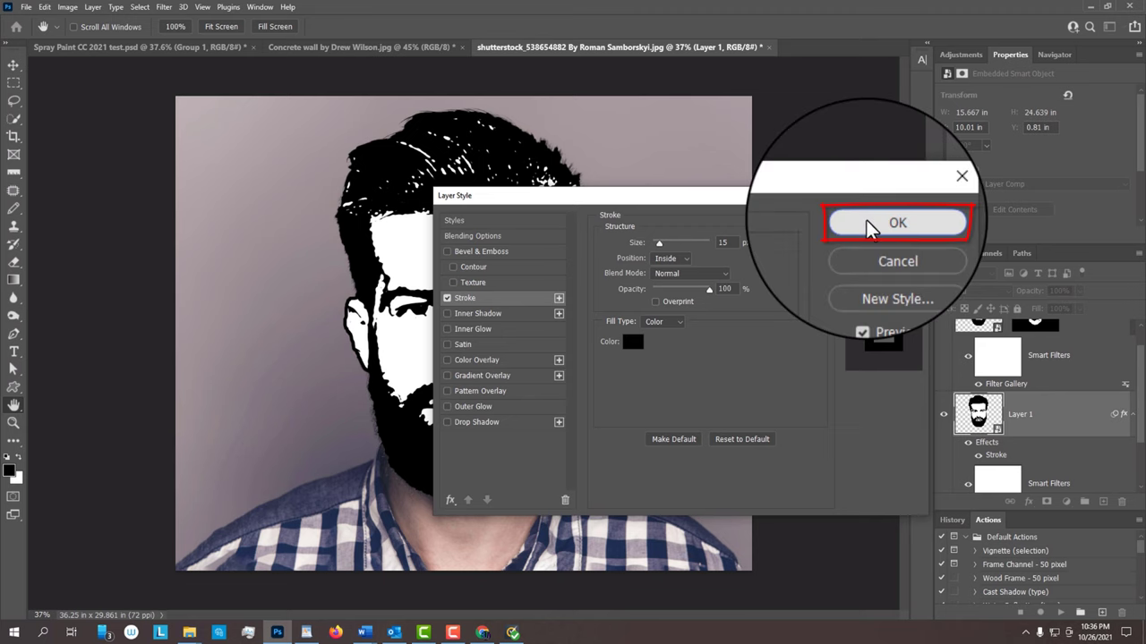
pyautogui.click(867, 221)
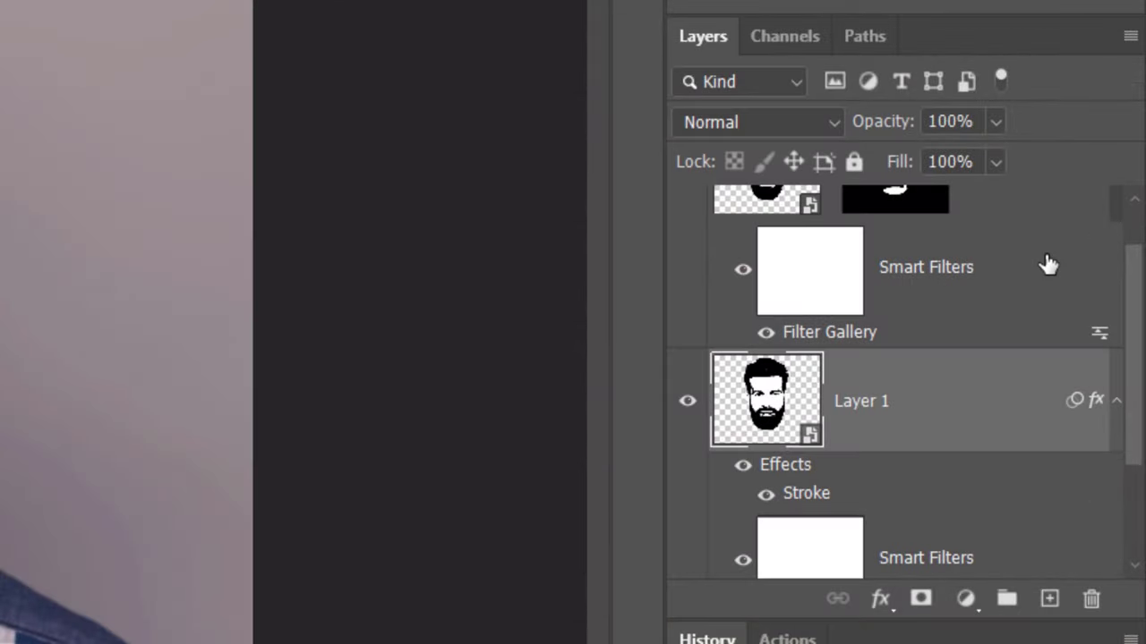
# - Hide the original portrait background and add a new Layer 2 above Layer 1 copy
pyautogui.moveTo(1136, 310); pyautogui.dragTo(1125, 493)
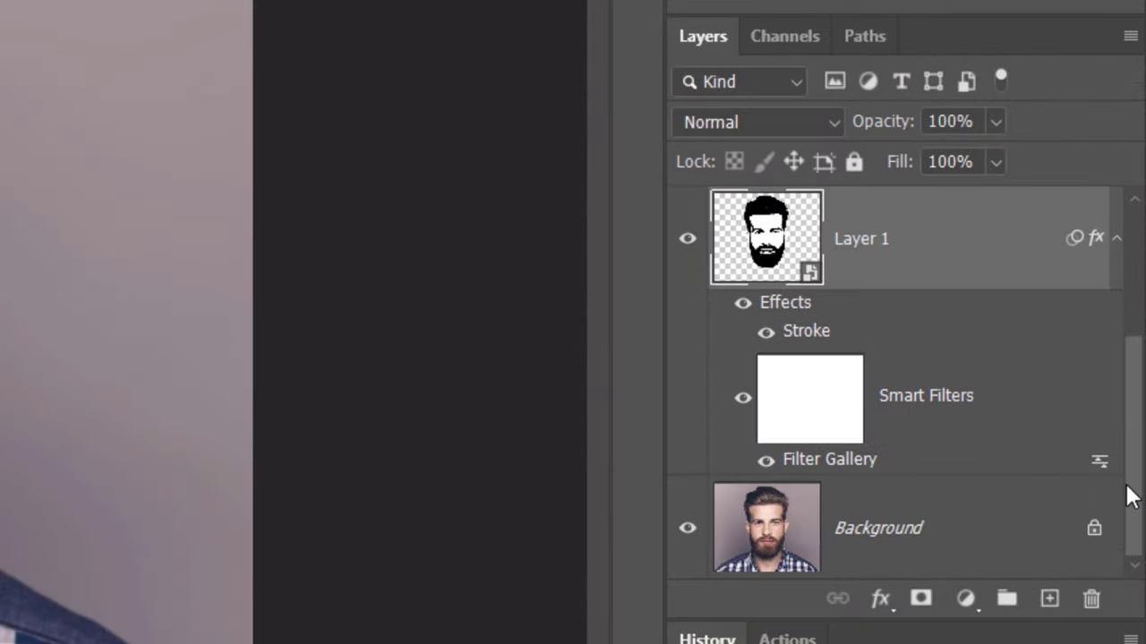
pyautogui.click(688, 533)
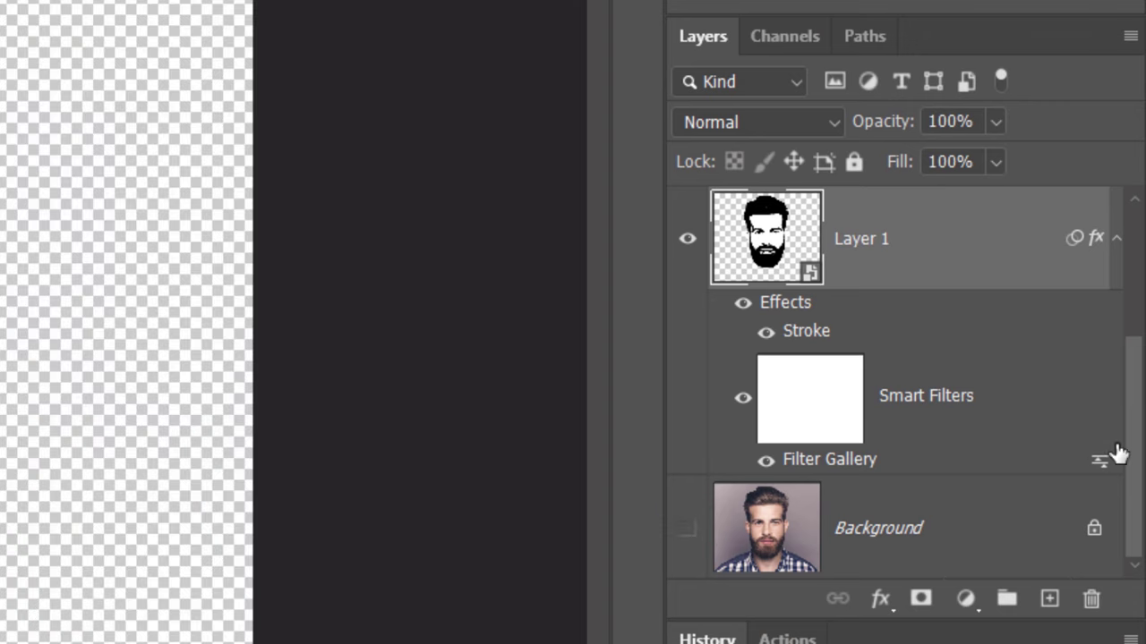
pyautogui.moveTo(1129, 451); pyautogui.dragTo(1135, 208)
pyautogui.click(768, 231)
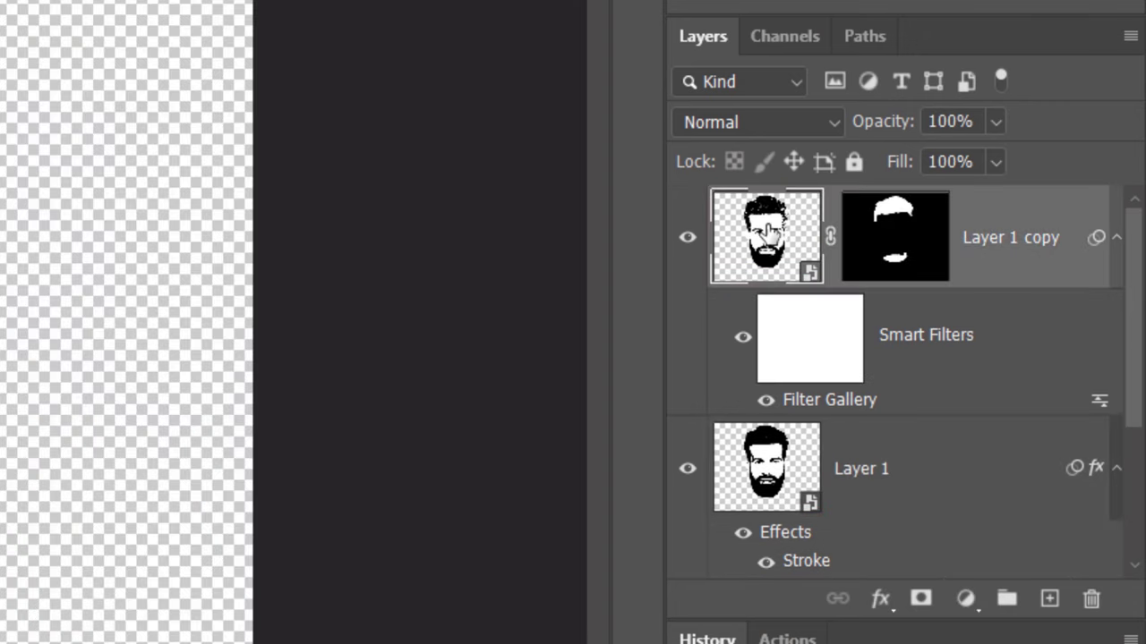
pyautogui.hotkey('alt', 'F9')
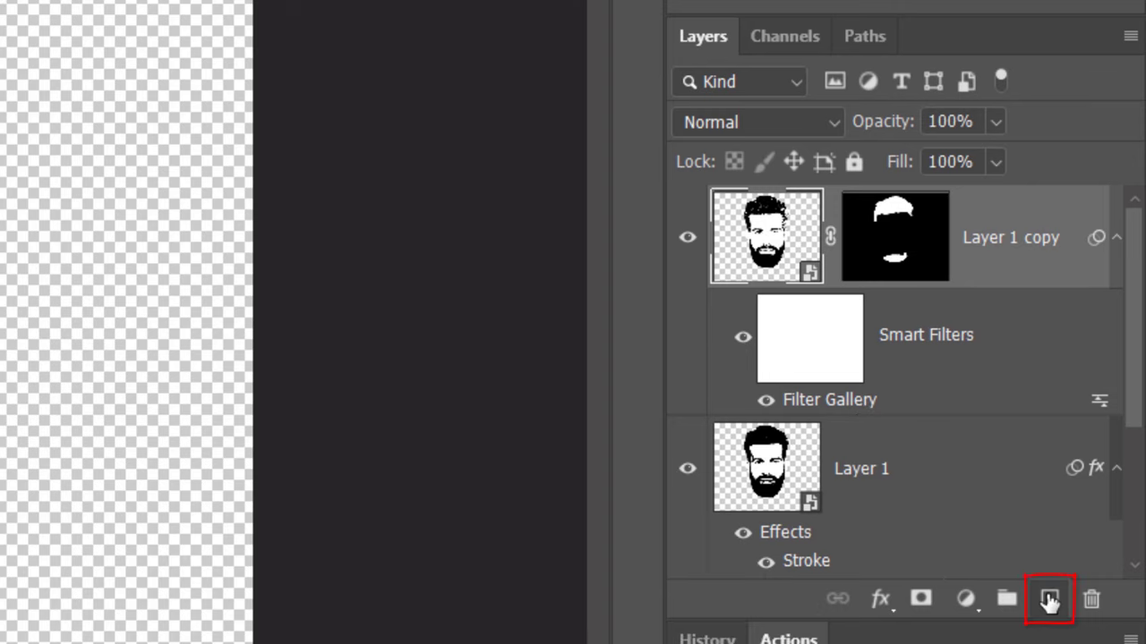
pyautogui.click(1049, 599)
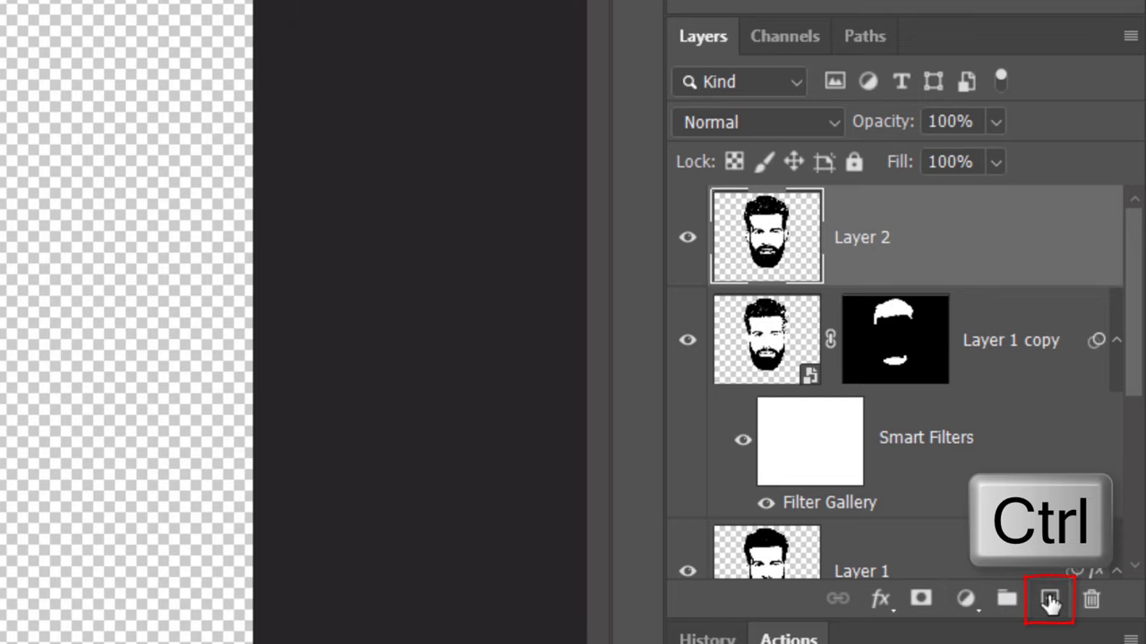
# - Fill a new Layer 3 with white, then fill white behind Layer 2's portrait using Behind mode
pyautogui.keyDown('ctrl'); pyautogui.click(1050, 602); pyautogui.keyUp('ctrl')
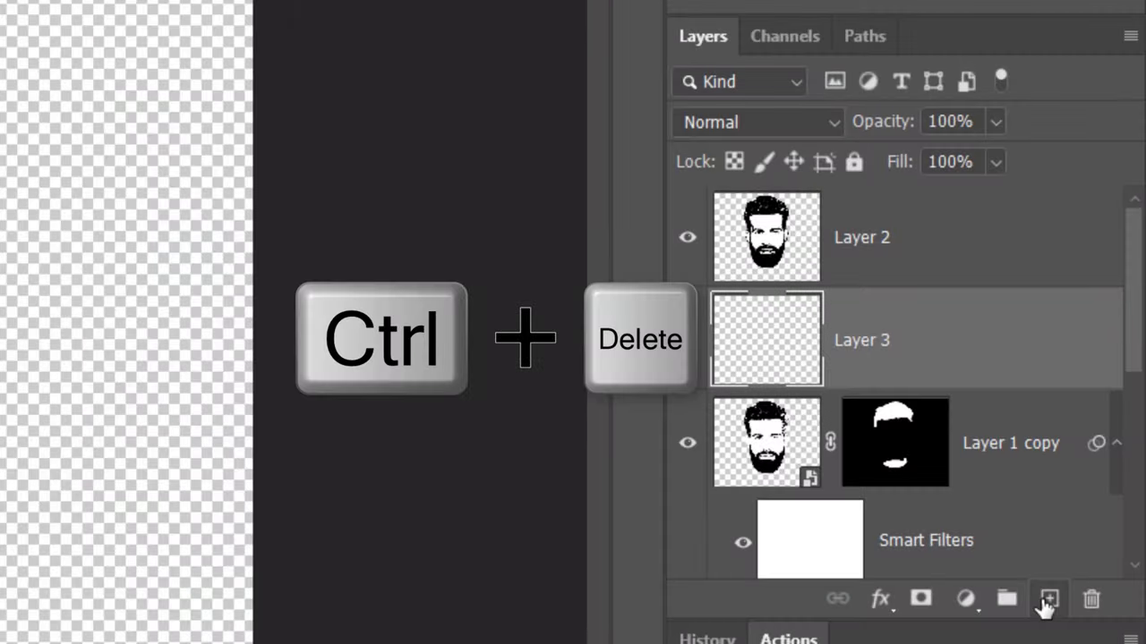
pyautogui.hotkey('ctrl', 'Delete')
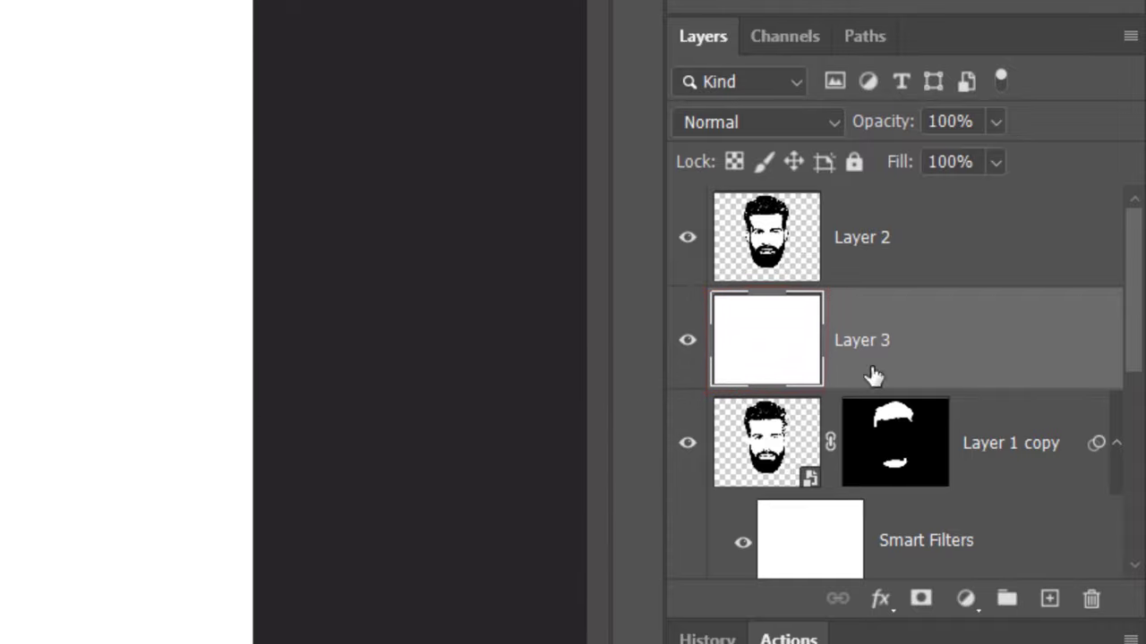
pyautogui.click(768, 235)
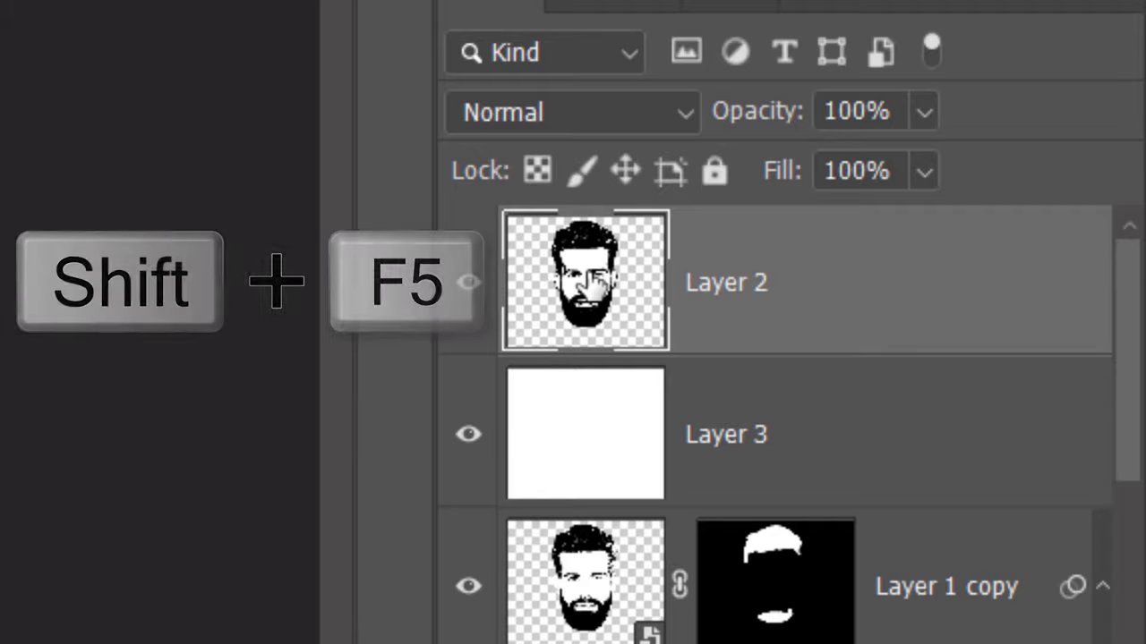
pyautogui.hotkey('shift', 'F5')
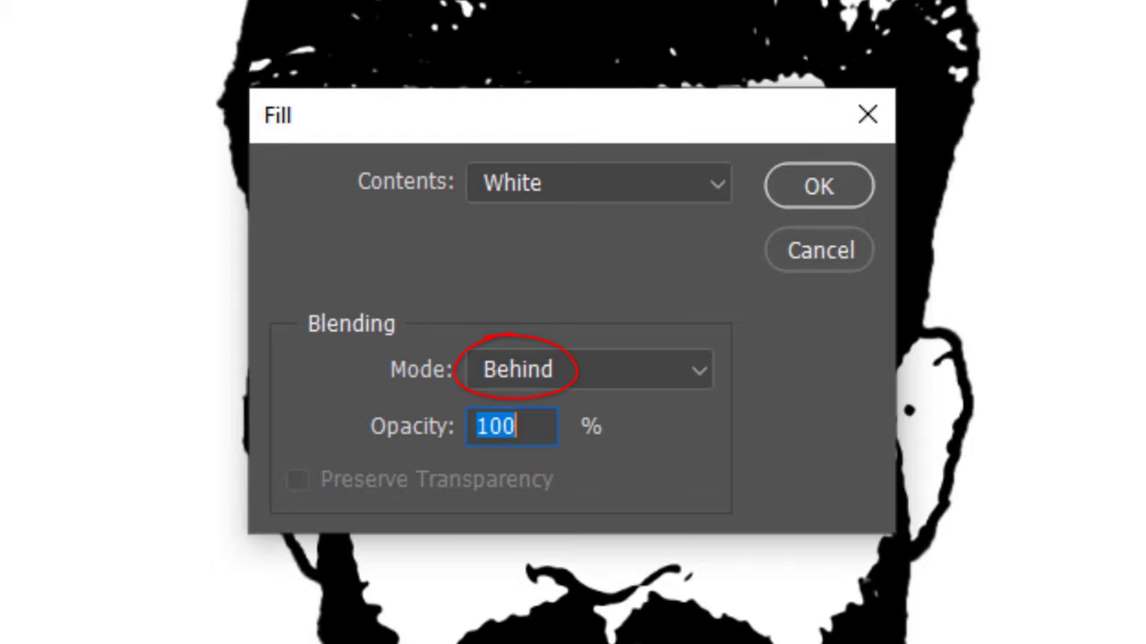
pyautogui.press('Return')
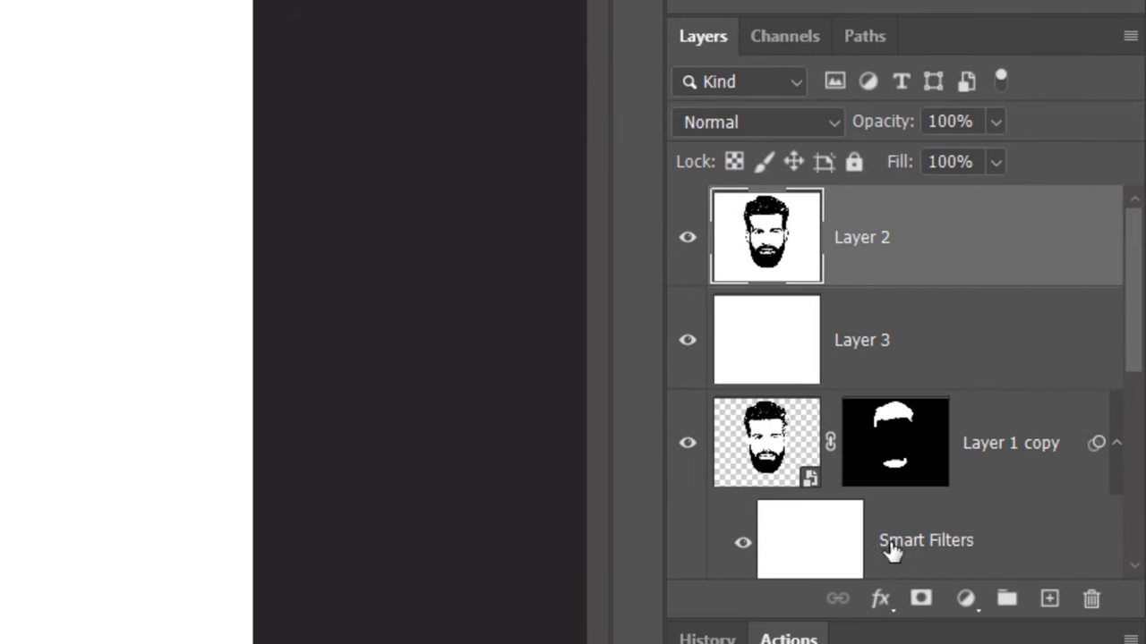
# - Add a mask to Layer 2 filled with Render Clouds and Gaussian-blurred at radius 20
pyautogui.click(922, 602)
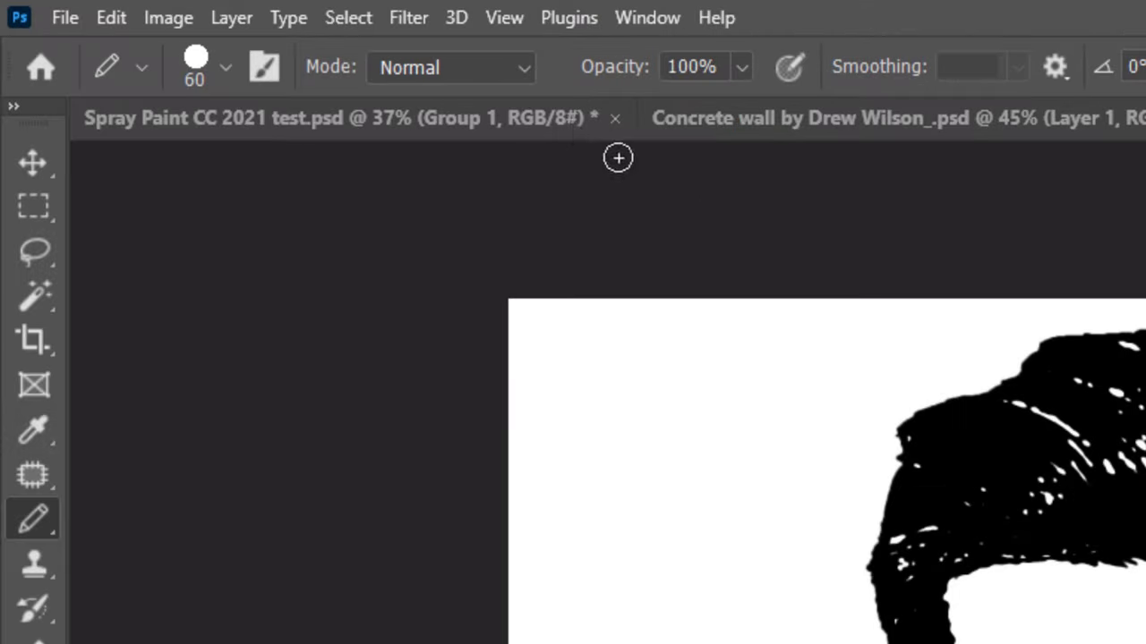
pyautogui.click(410, 18)
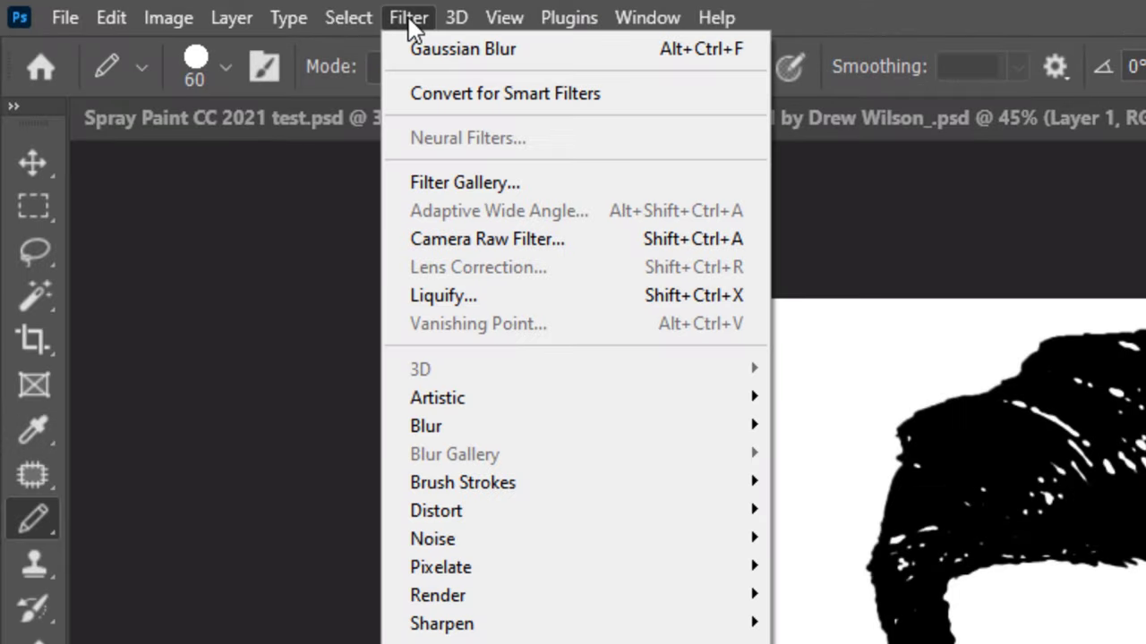
pyautogui.moveTo(437, 598)
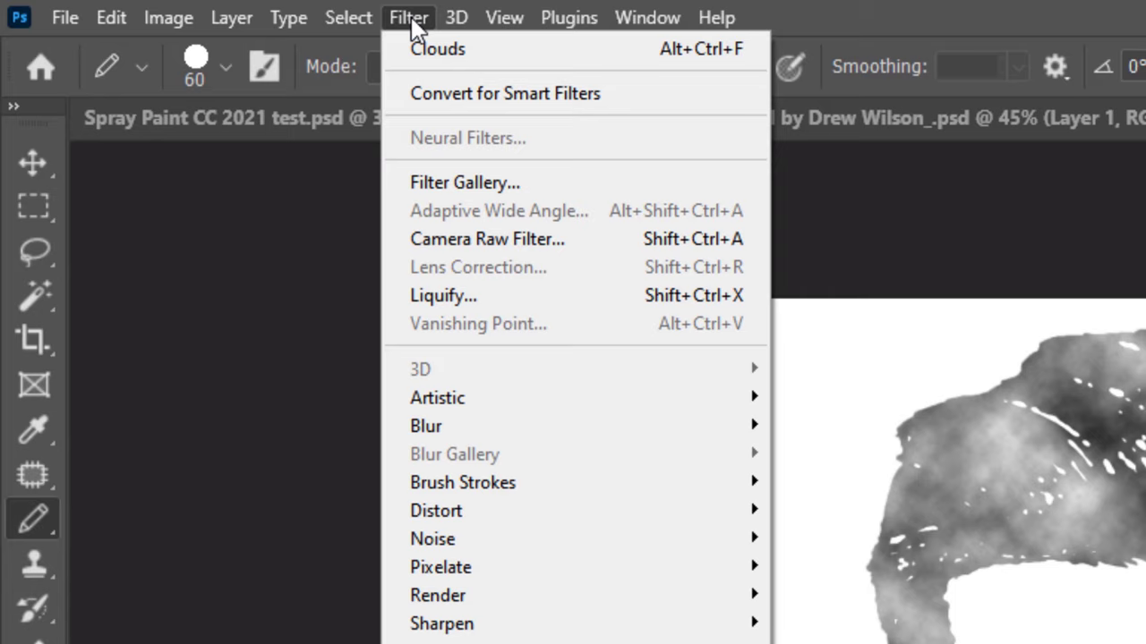
pyautogui.moveTo(420, 426)
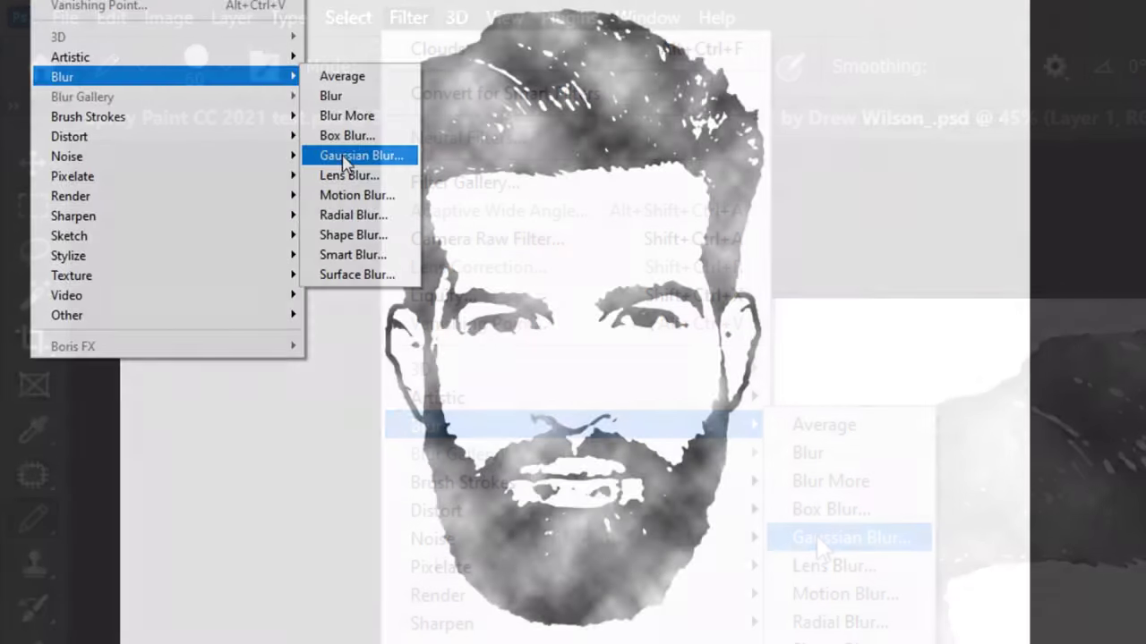
pyautogui.click(817, 535)
pyautogui.write('20')
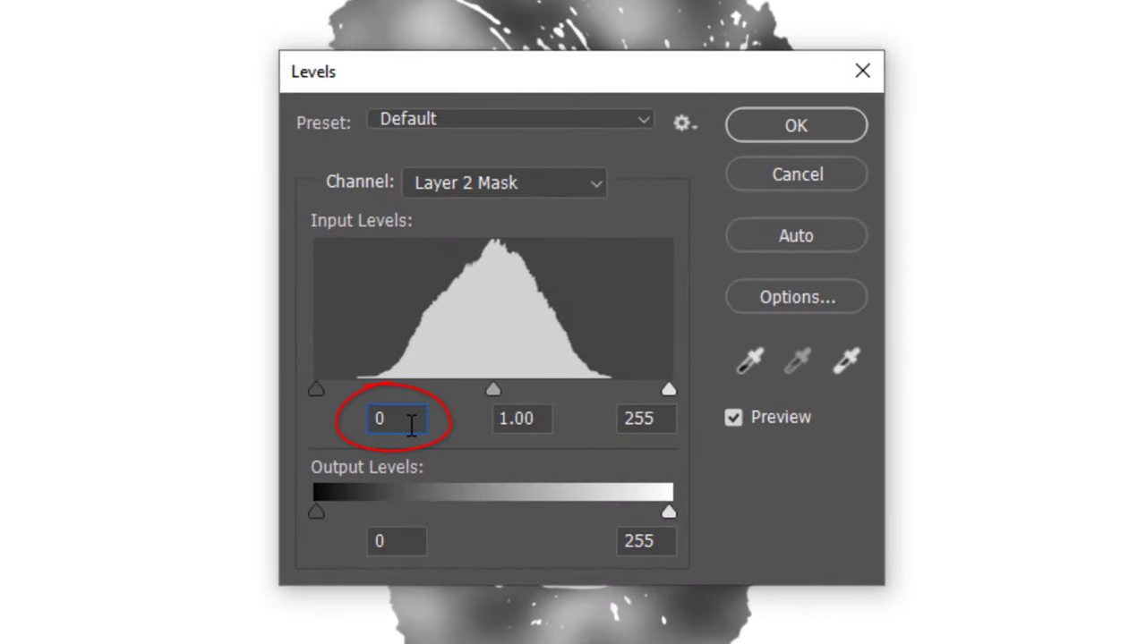
# - Boost the mask's contrast with Levels 80/1.00/180, then disable the mask and target the image
pyautogui.moveTo(410, 425); pyautogui.dragTo(340, 421)
pyautogui.write('80')
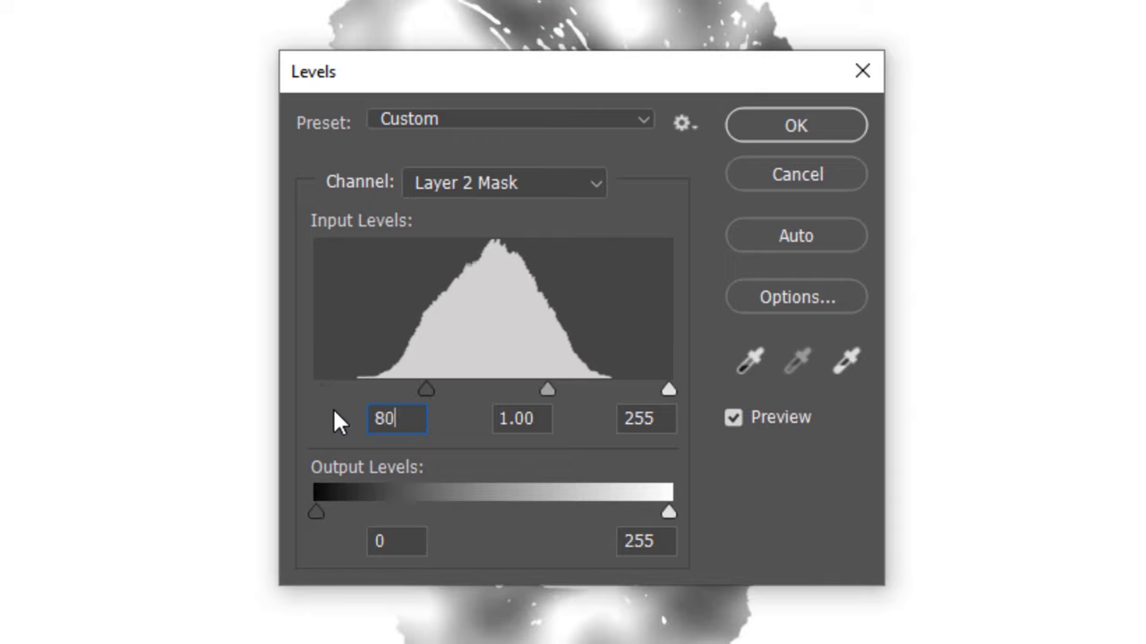
pyautogui.click(670, 422)
pyautogui.moveTo(671, 422); pyautogui.dragTo(578, 421)
pyautogui.write('180')
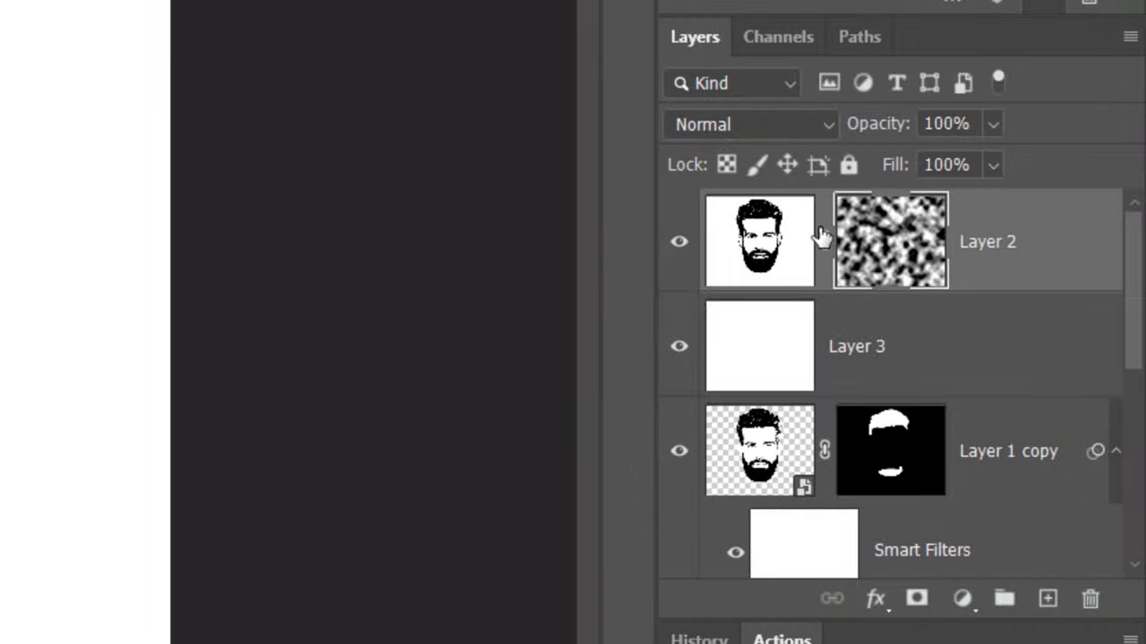
pyautogui.keyDown('shift'); pyautogui.click(882, 240); pyautogui.keyUp('shift')
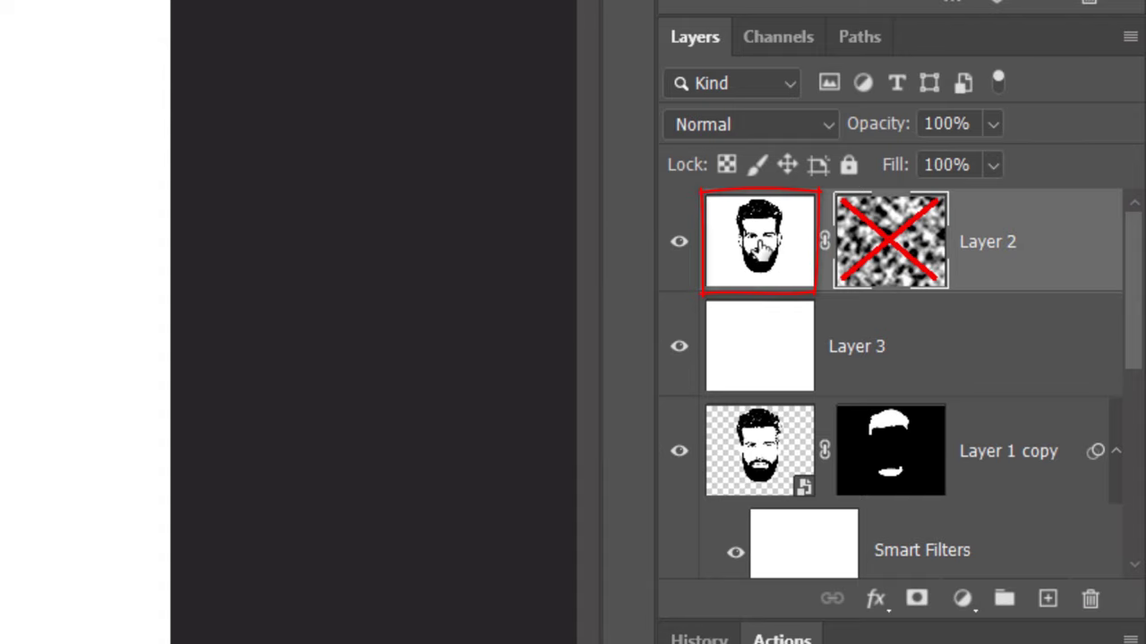
pyautogui.click(761, 250)
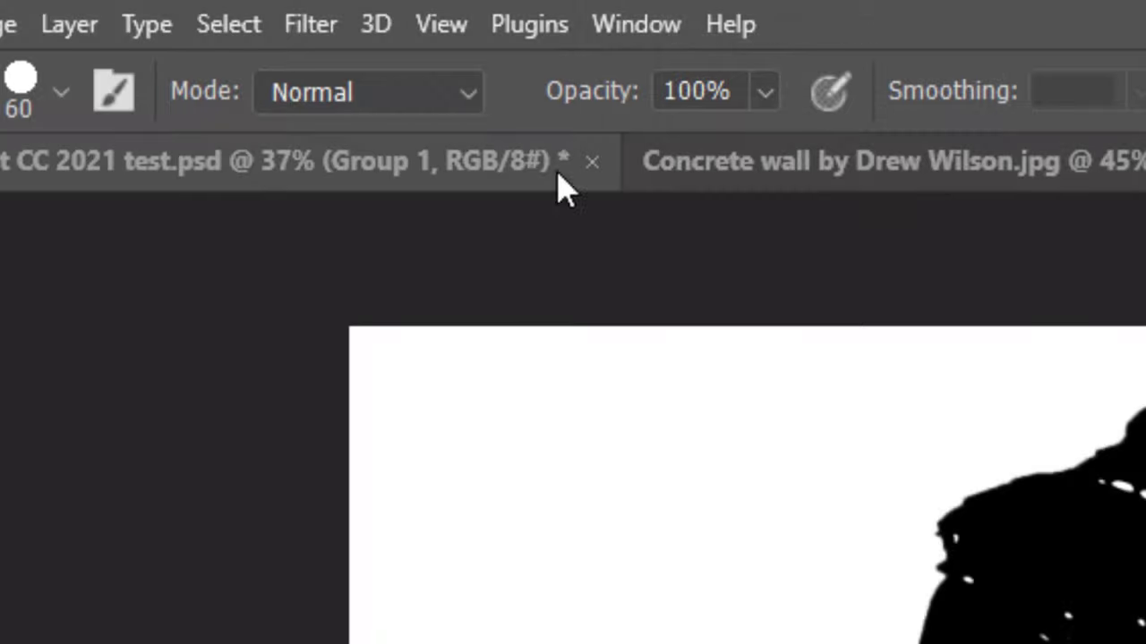
pyautogui.click(310, 25)
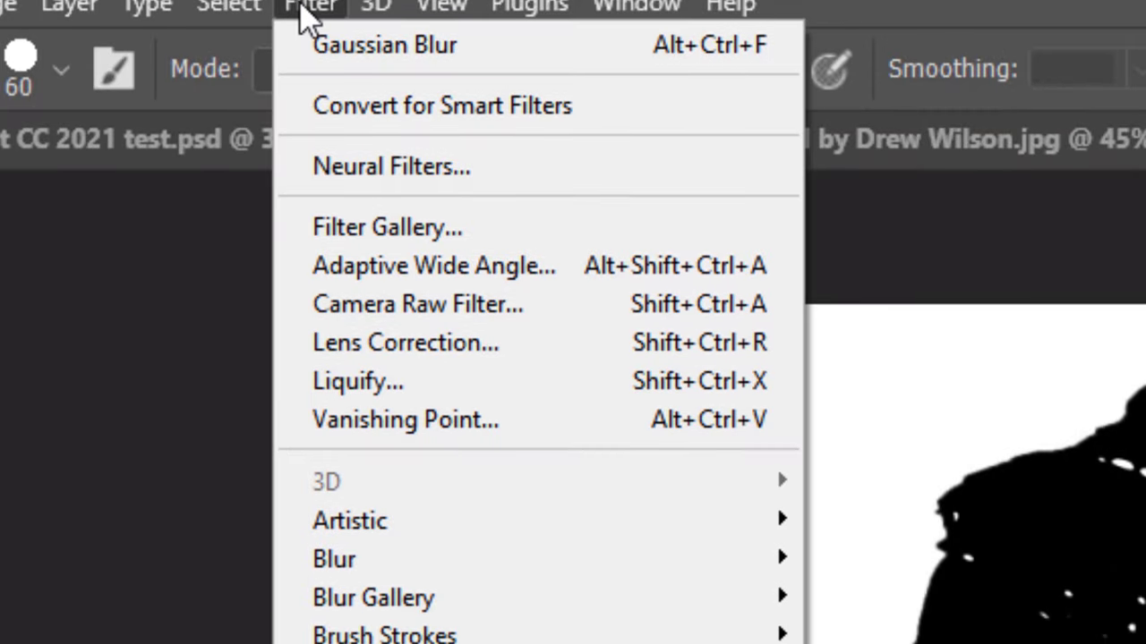
# - Set up Lens Blur on Layer 2 using its layer mask as depth map, Radius 100, Noise 5
pyautogui.moveTo(340, 583)
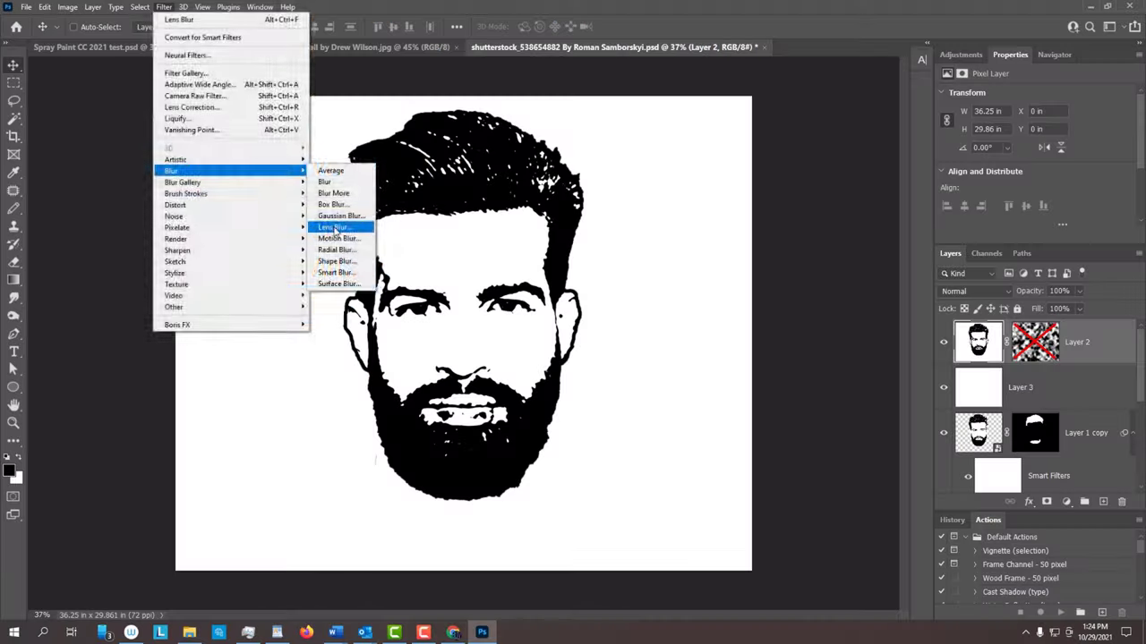
pyautogui.click(895, 502)
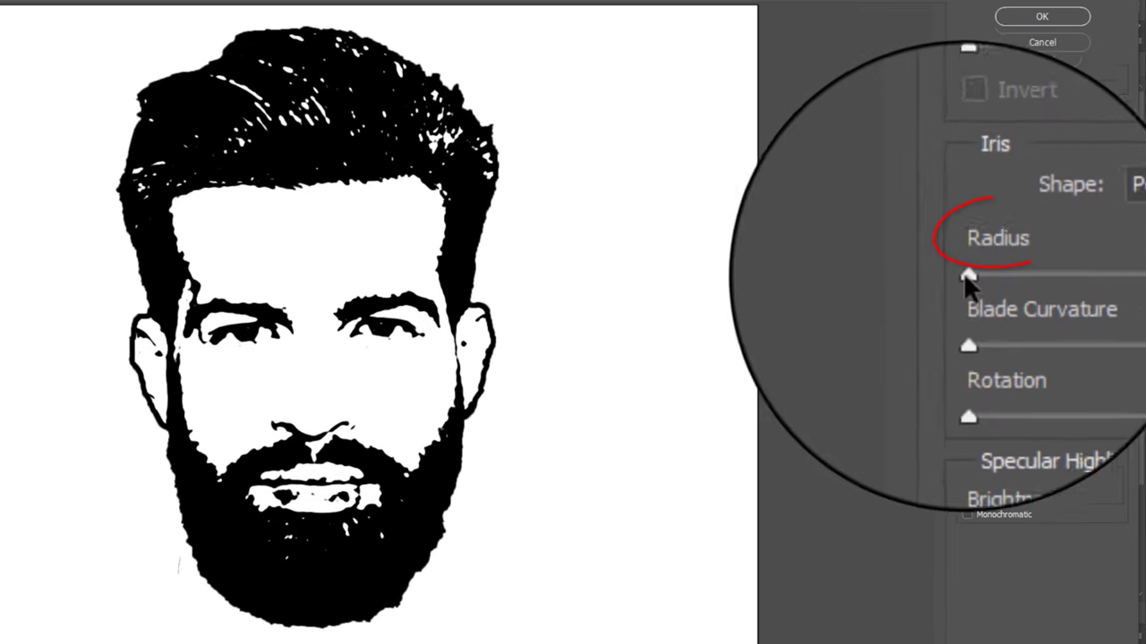
pyautogui.moveTo(967, 275); pyautogui.dragTo(1144, 286)
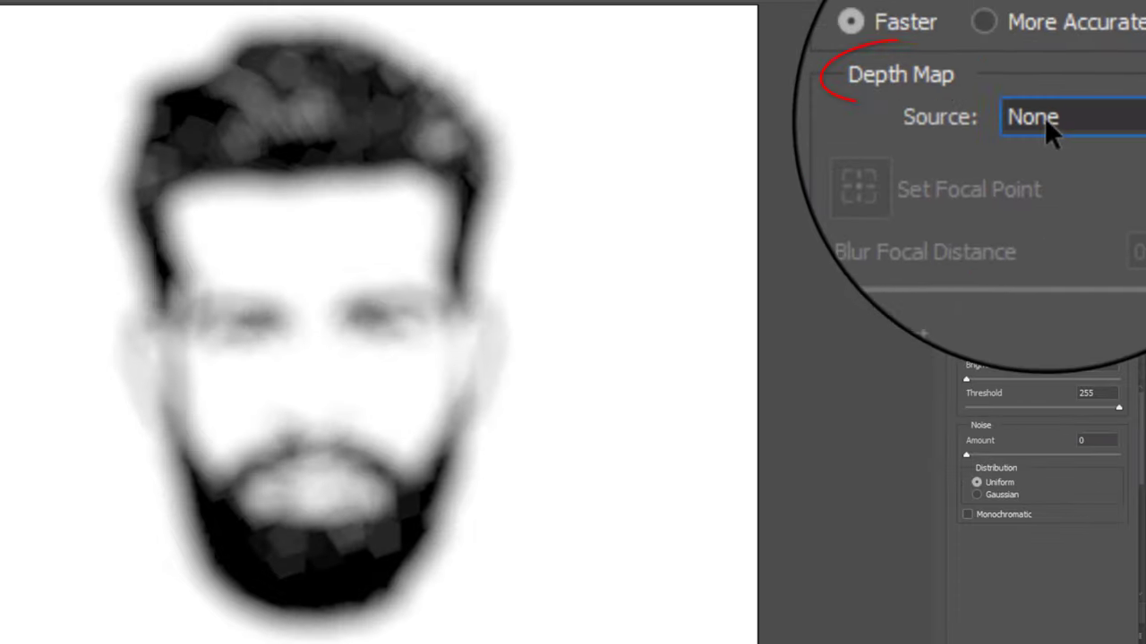
pyautogui.click(1047, 126)
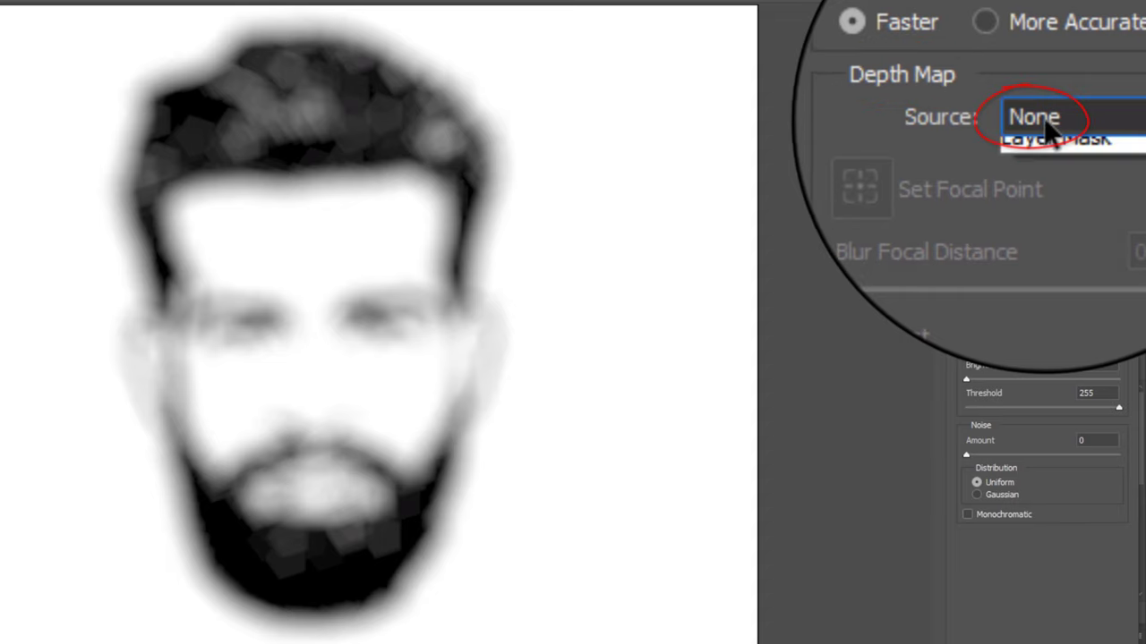
pyautogui.click(1042, 151)
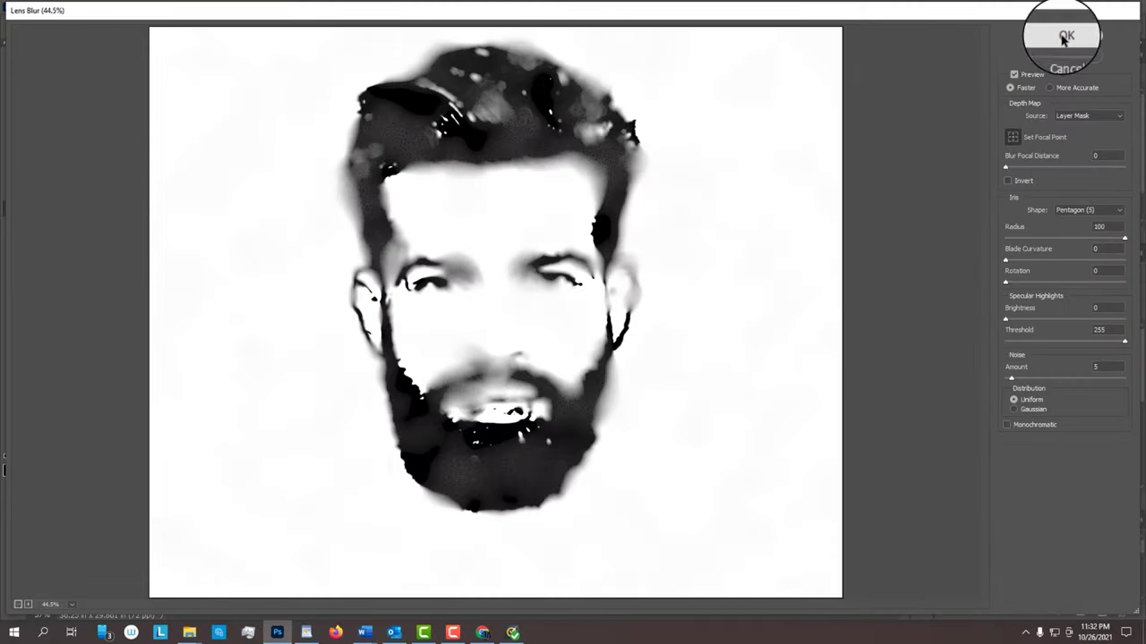
# - Apply the lens blur and fade it to 80% opacity with Edit > Fade Lens Blur
pyautogui.click(1064, 36)
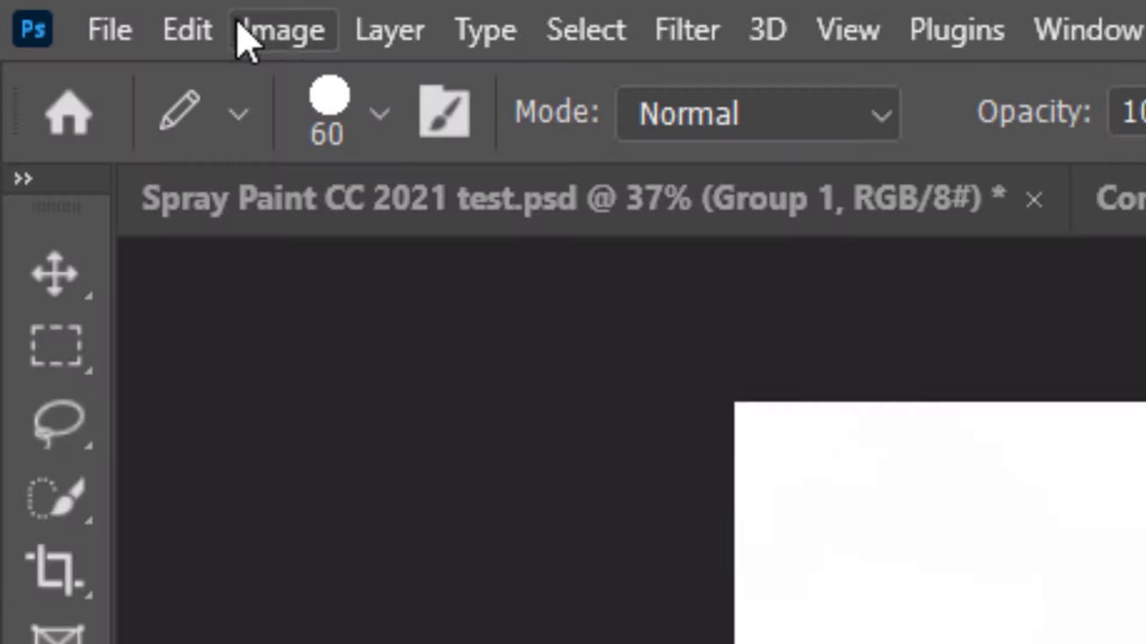
pyautogui.click(45, 6)
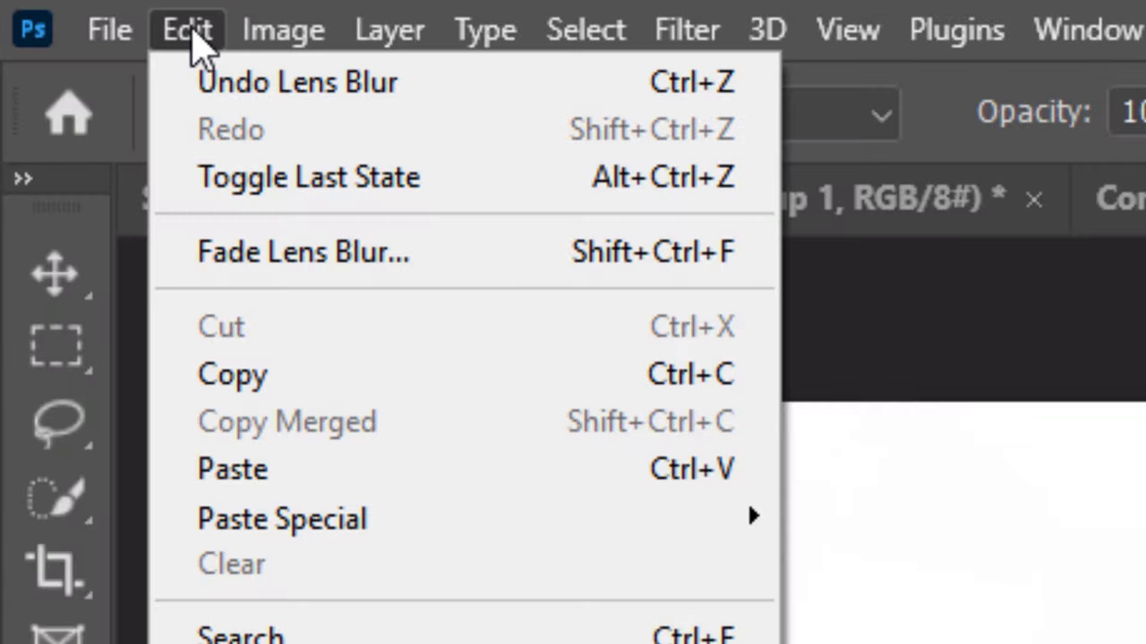
pyautogui.click(304, 253)
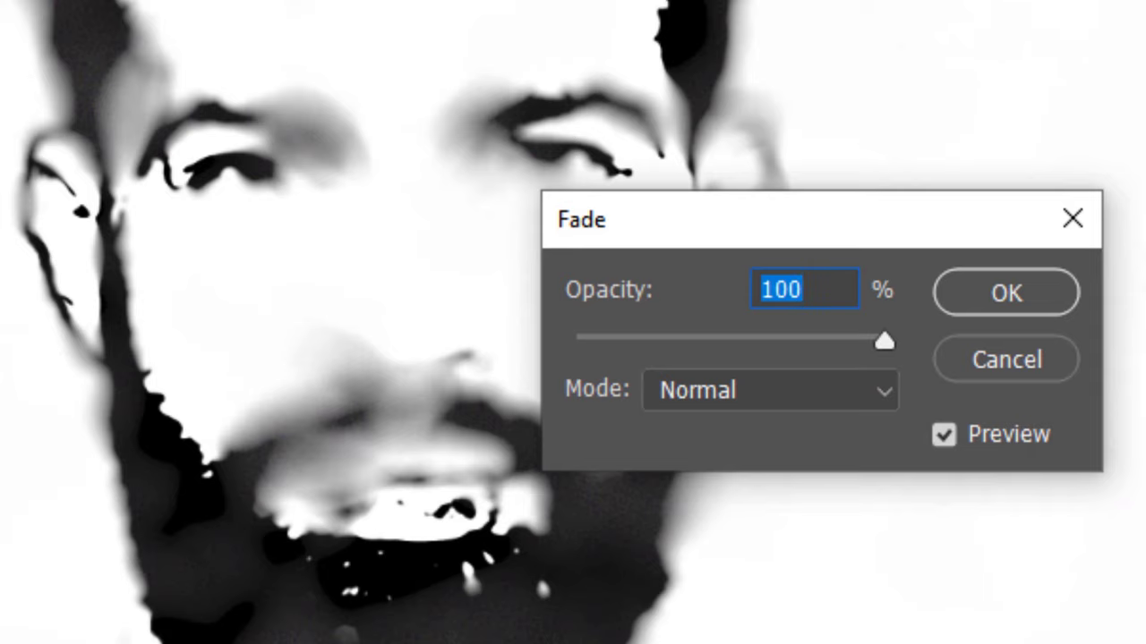
pyautogui.write('80')
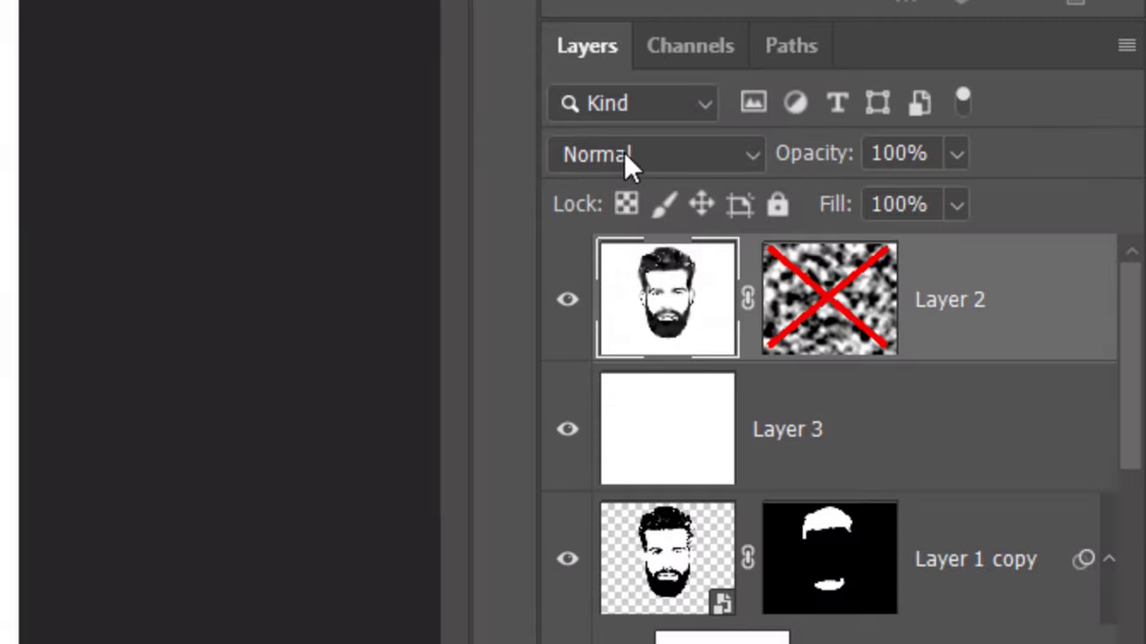
pyautogui.click(624, 152)
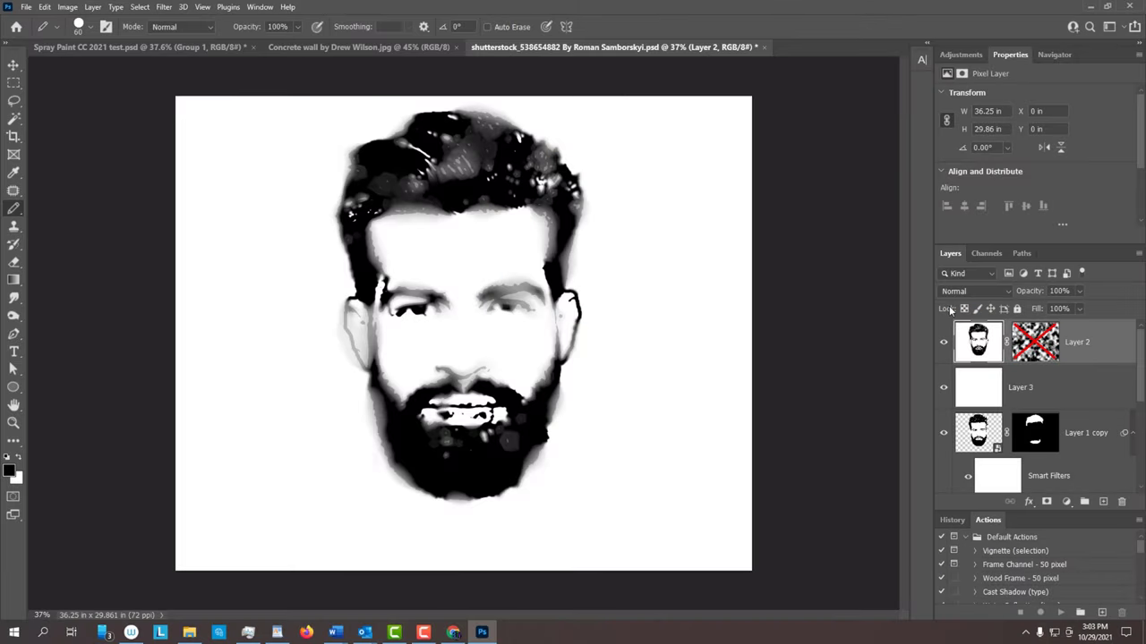
# - Copy the whole portrait canvas and switch Layer 2's blend mode to Dissolve
pyautogui.hotkey('ctrl', 'a')
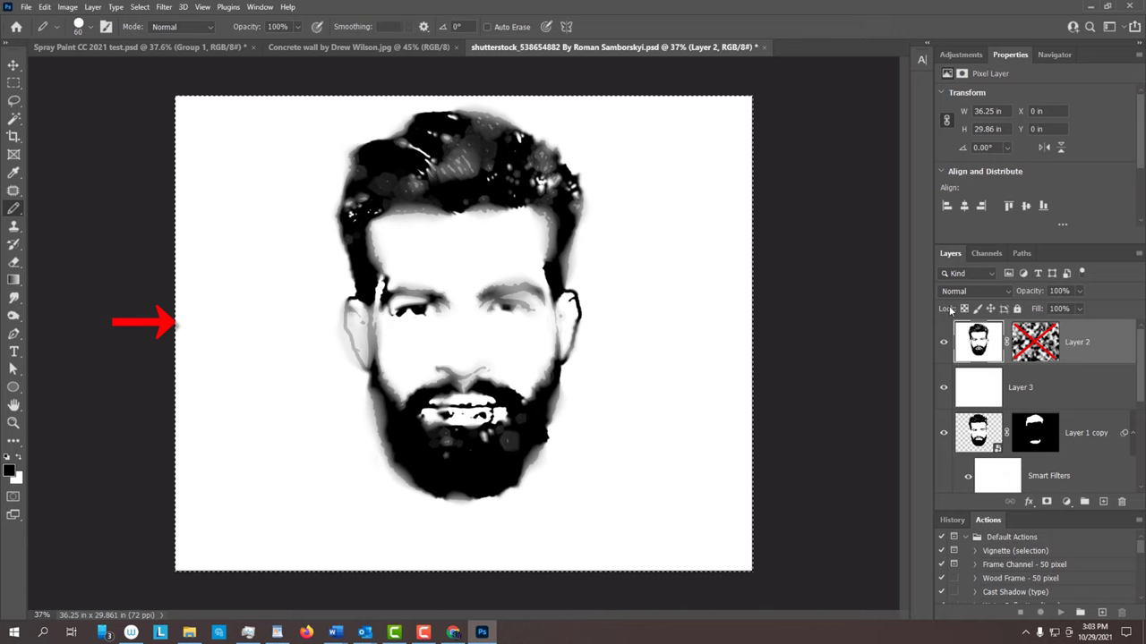
pyautogui.hotkey('ctrl', 'c')
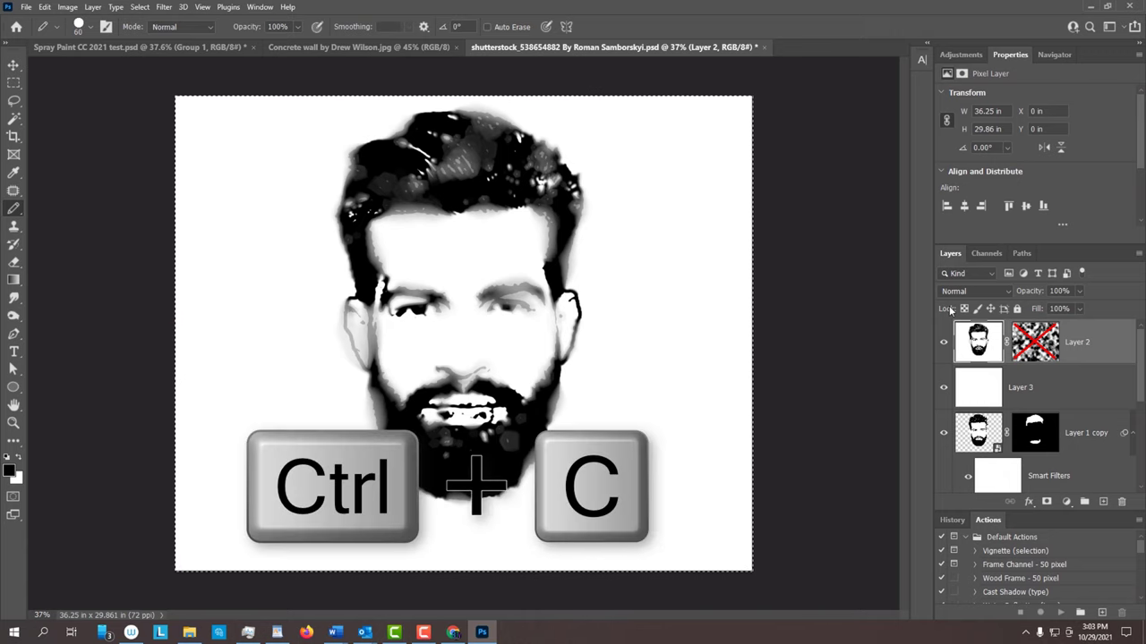
pyautogui.press('Down')
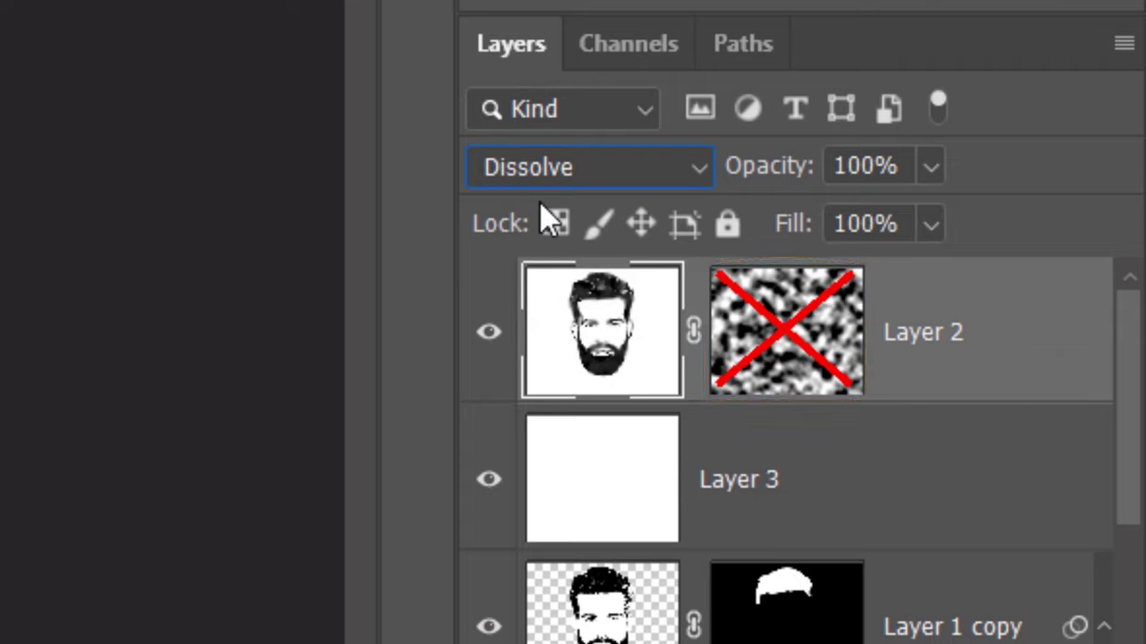
# - Paste the portrait into Layer 2's re-enabled mask, invert it, and fill the layer black
pyautogui.press('shift')
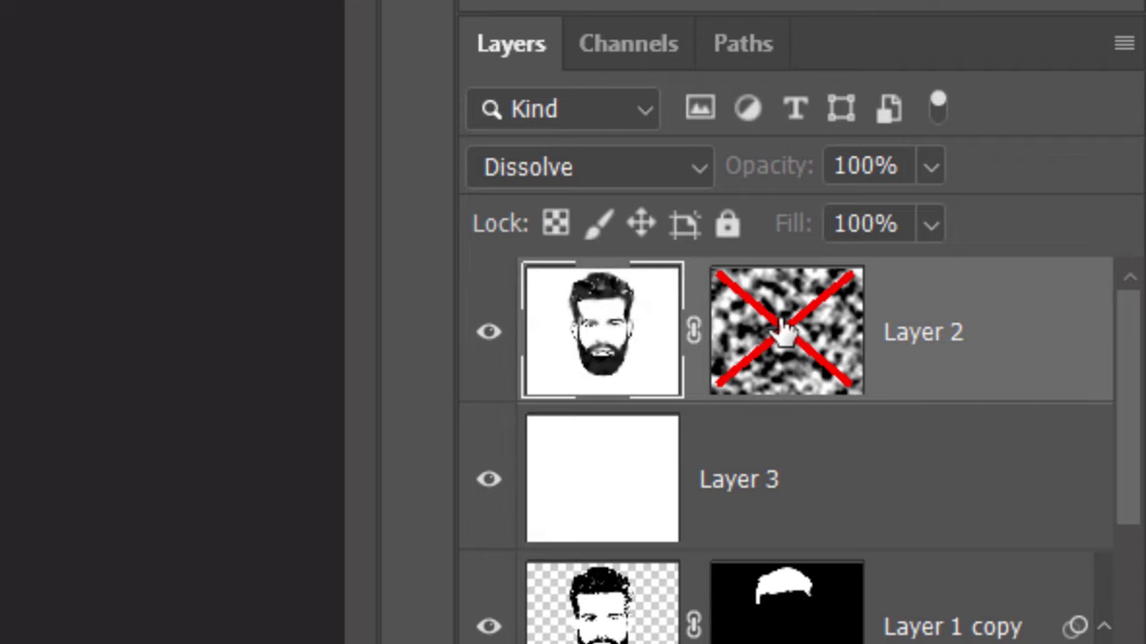
pyautogui.keyDown('alt'); pyautogui.click(783, 331); pyautogui.keyUp('alt')
pyautogui.hotkey('ctrl', 'v')
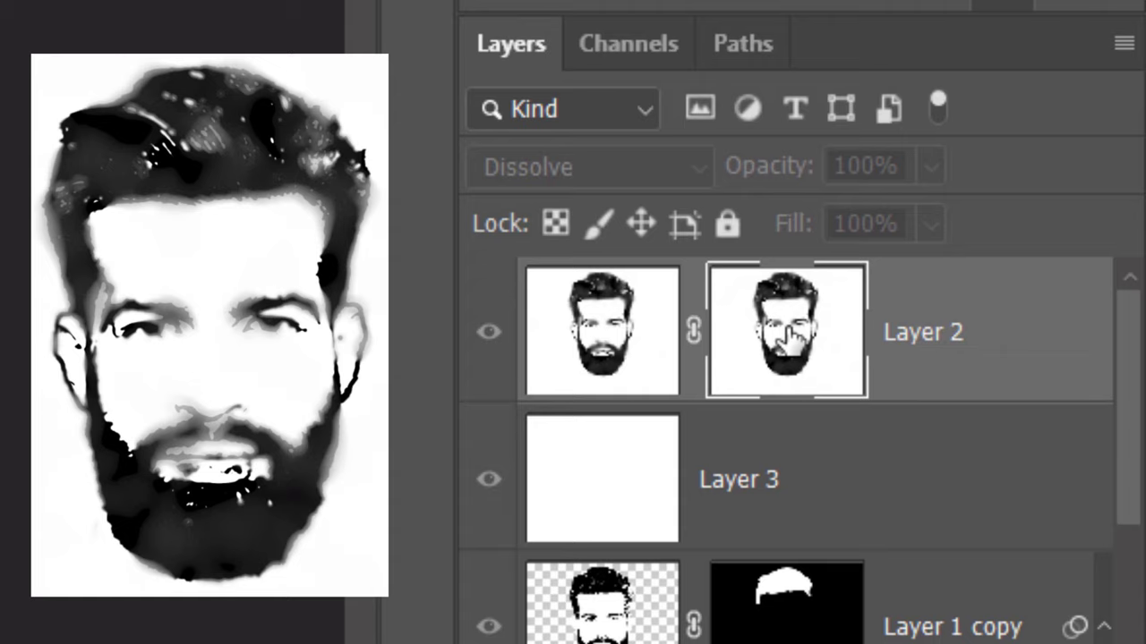
pyautogui.hotkey('ctrl', 'i')
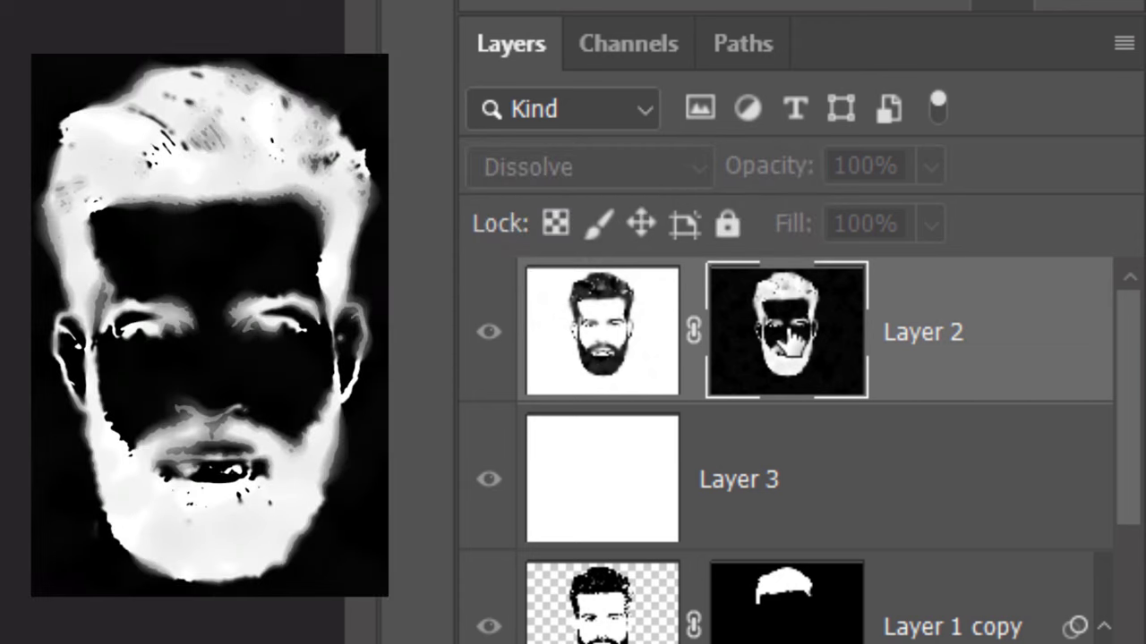
pyautogui.click(601, 331)
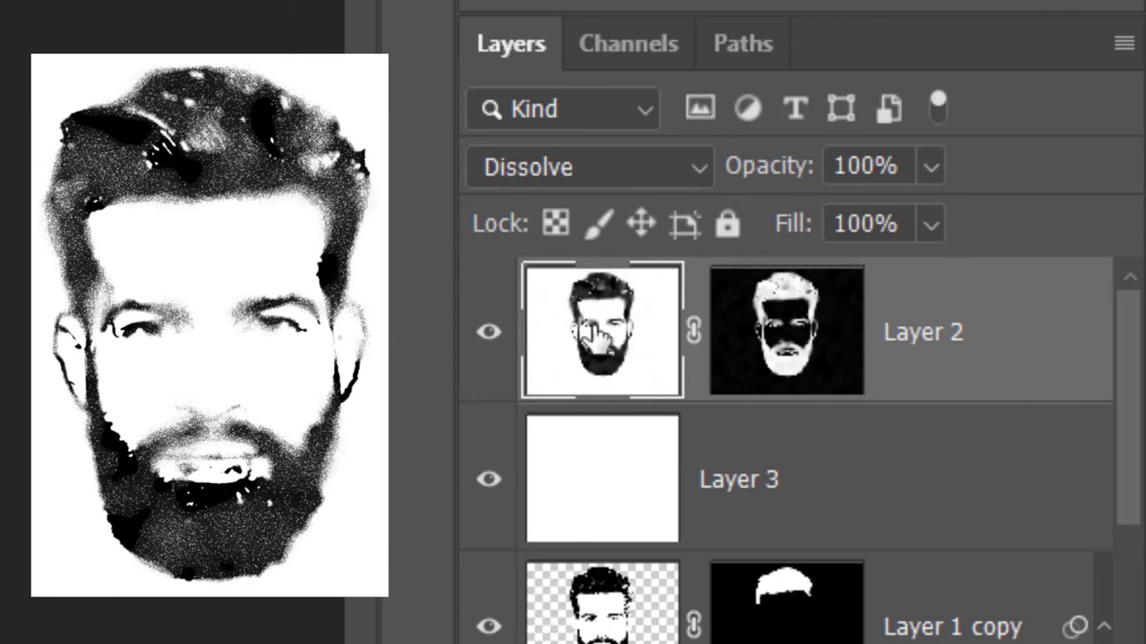
pyautogui.hotkey('alt', 'Delete')
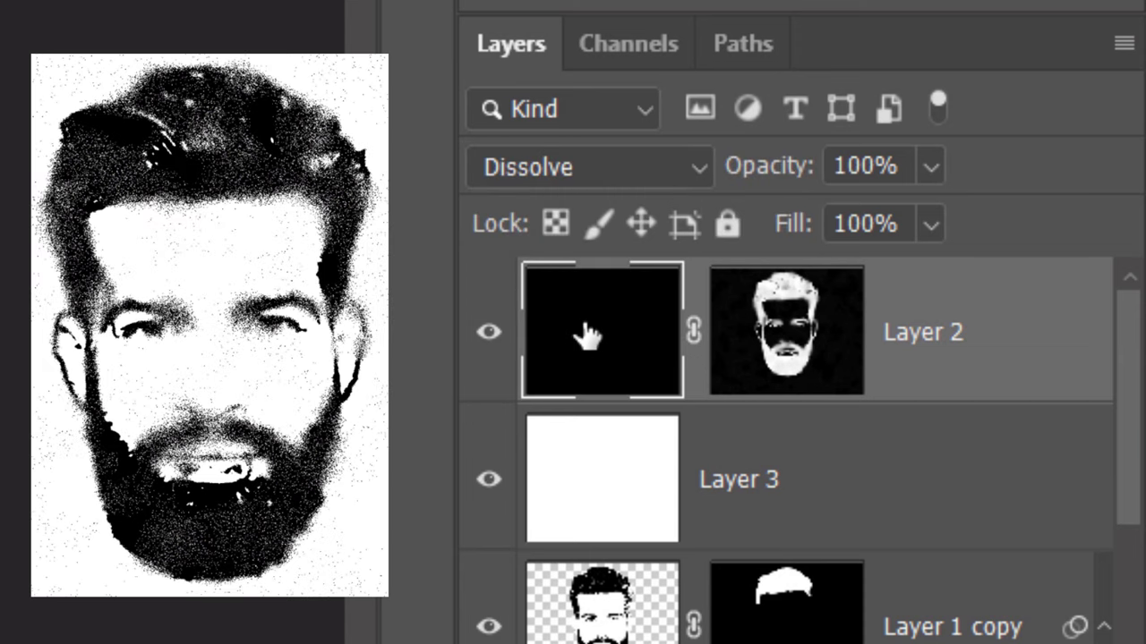
# - Merge Layer 2 and Layer 3 into a single Layer 2 and view it at 100%
pyautogui.keyDown('shift'); pyautogui.click(593, 488); pyautogui.keyUp('shift')
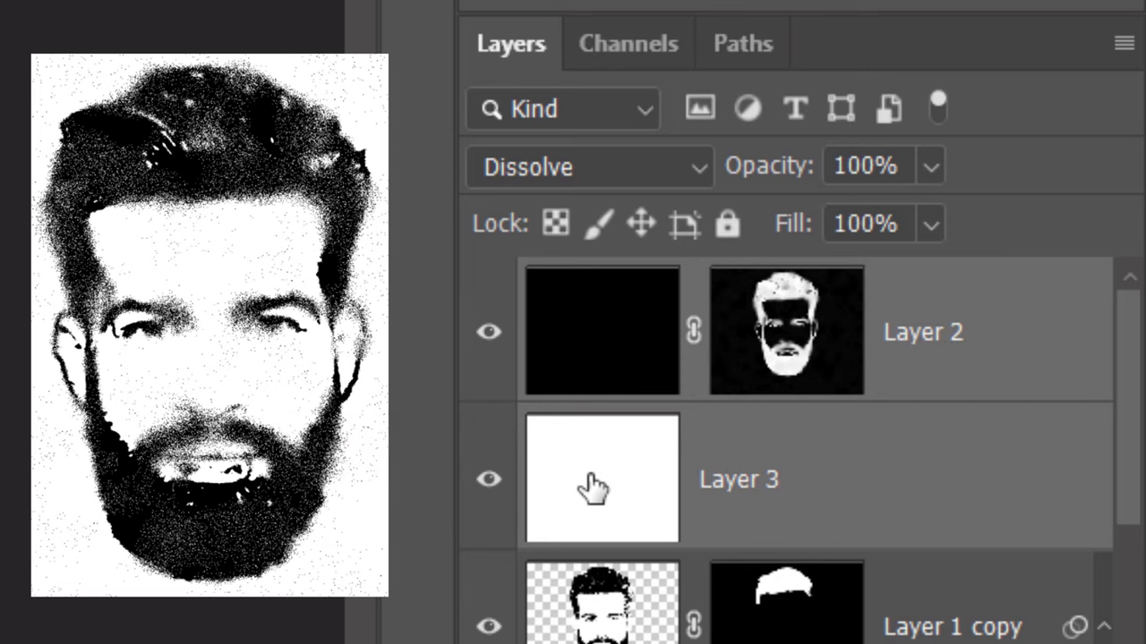
pyautogui.hotkey('ctrl', 'e')
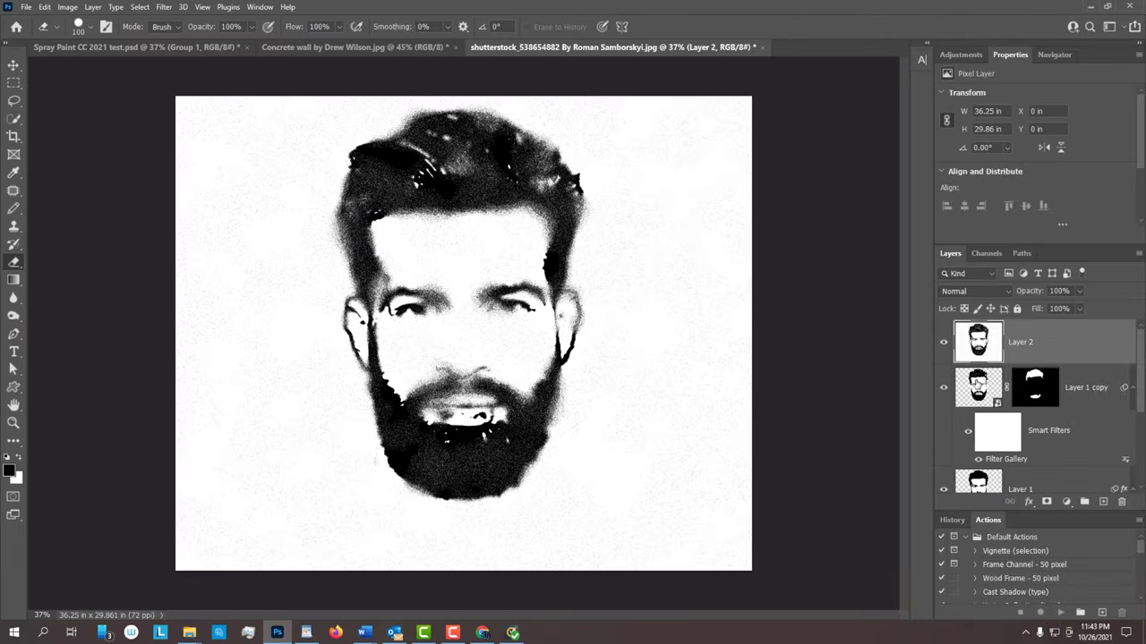
pyautogui.hotkey('ctrl', '1')
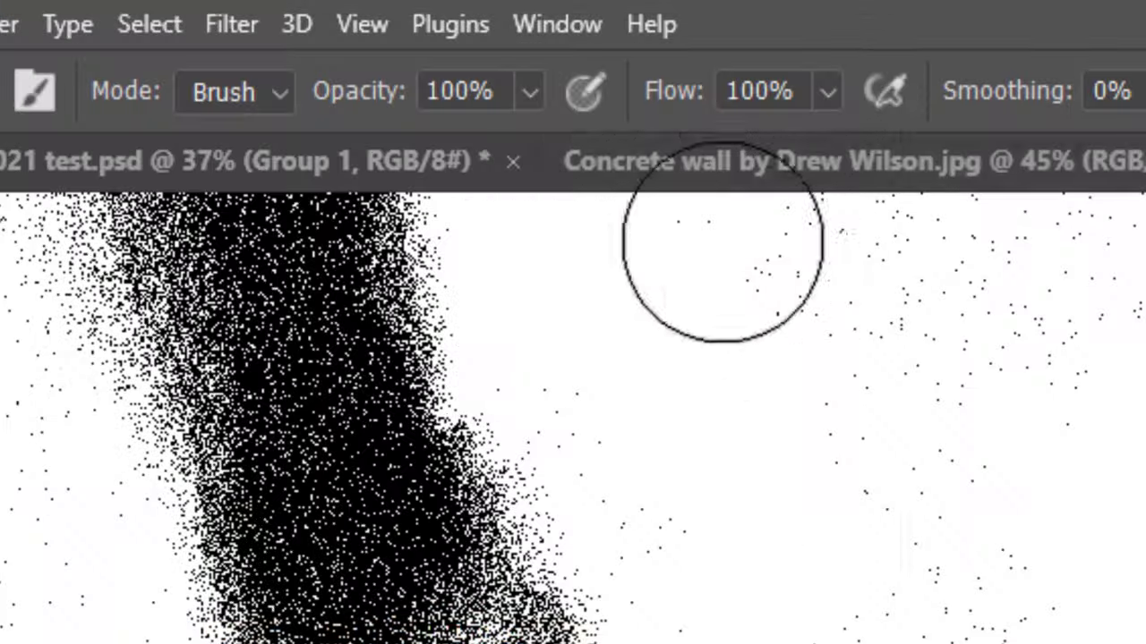
# - Apply a Gaussian Blur with a 0.5 px radius to soften the dissolve grain
pyautogui.click(164, 7)
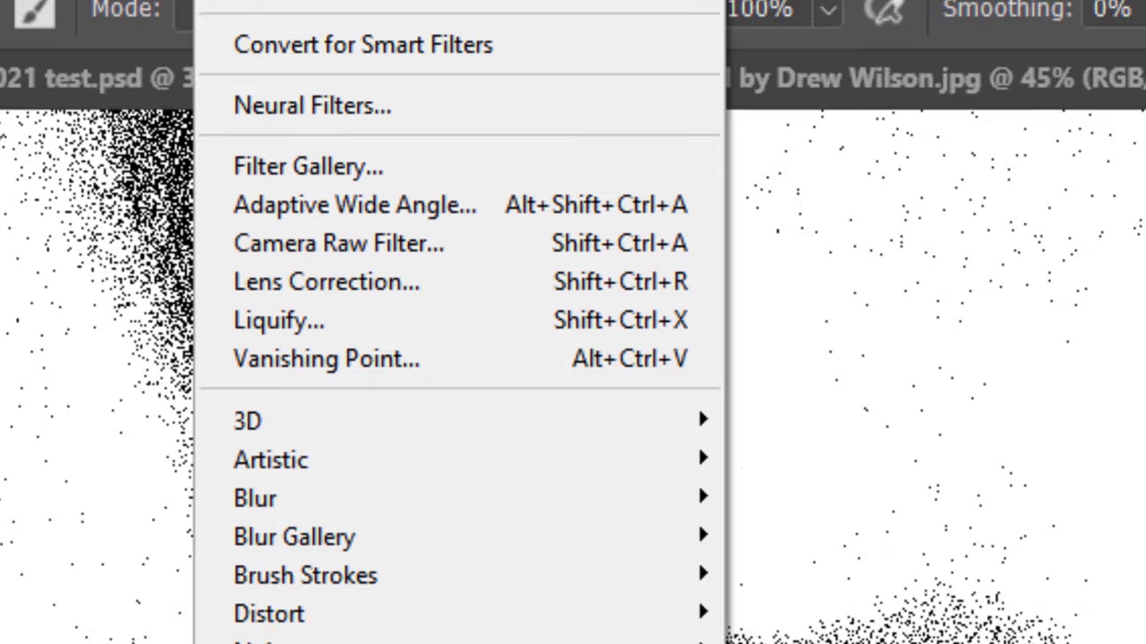
pyautogui.moveTo(273, 573)
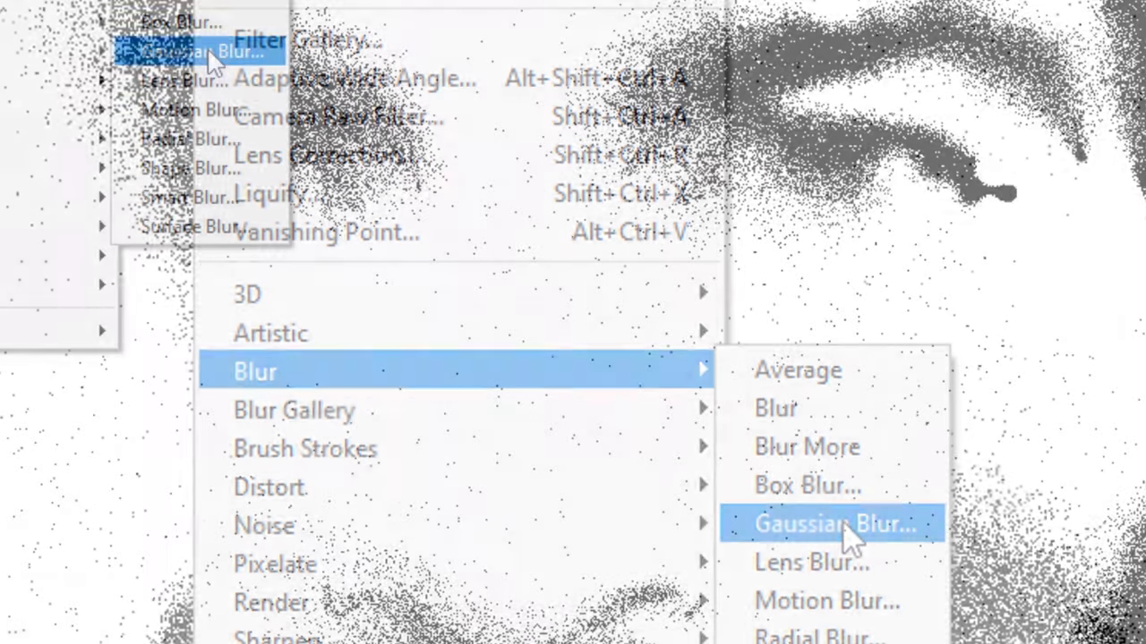
pyautogui.click(843, 520)
pyautogui.write('.5')
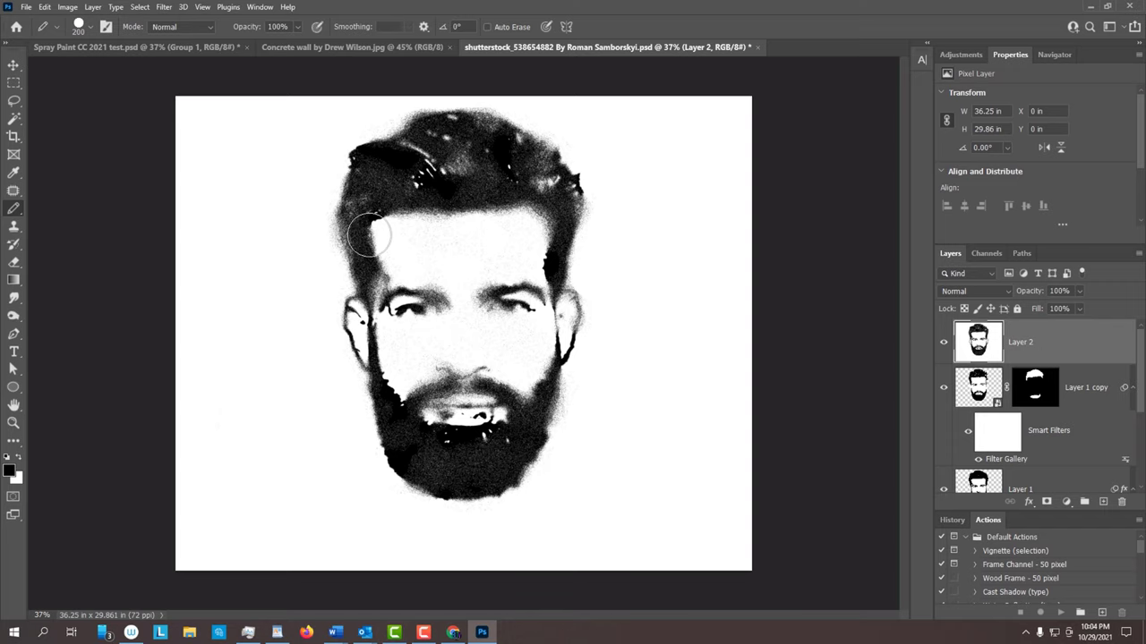
# - Copy the stencil portrait into the Concrete wall document as Layer 1, blended with Multiply
pyautogui.press('v')
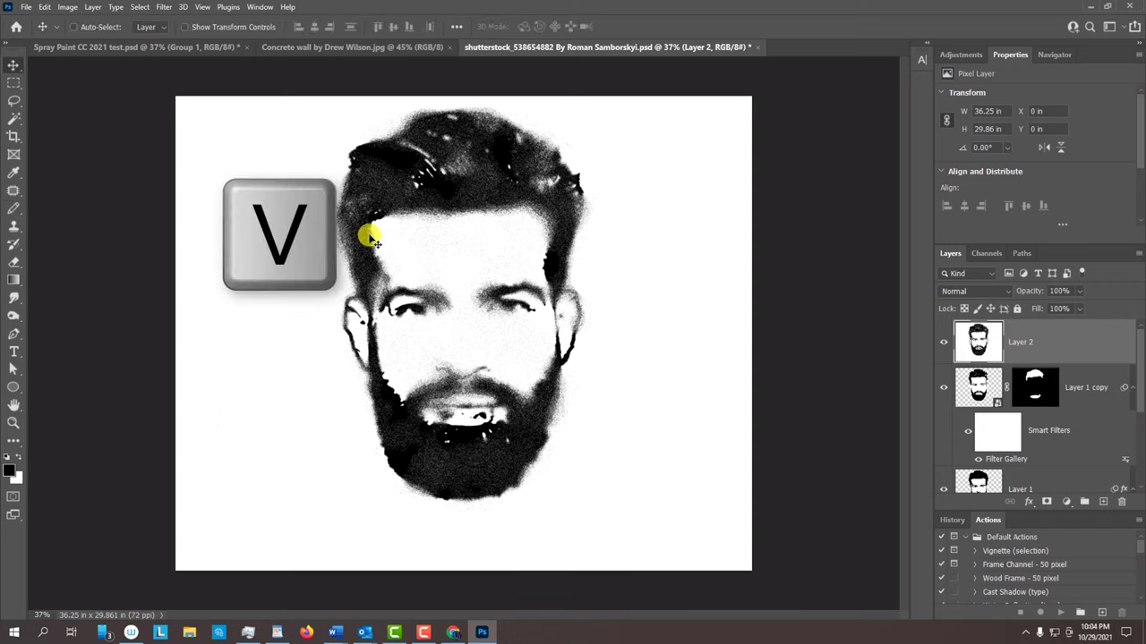
pyautogui.moveTo(371, 237); pyautogui.dragTo(439, 278)
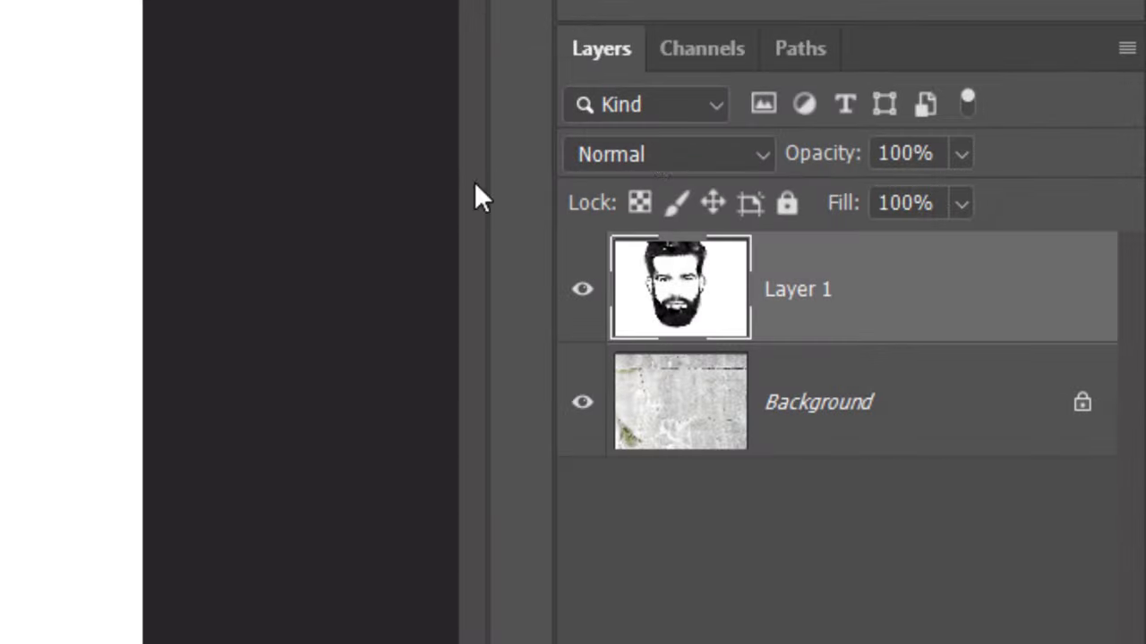
pyautogui.click(977, 292)
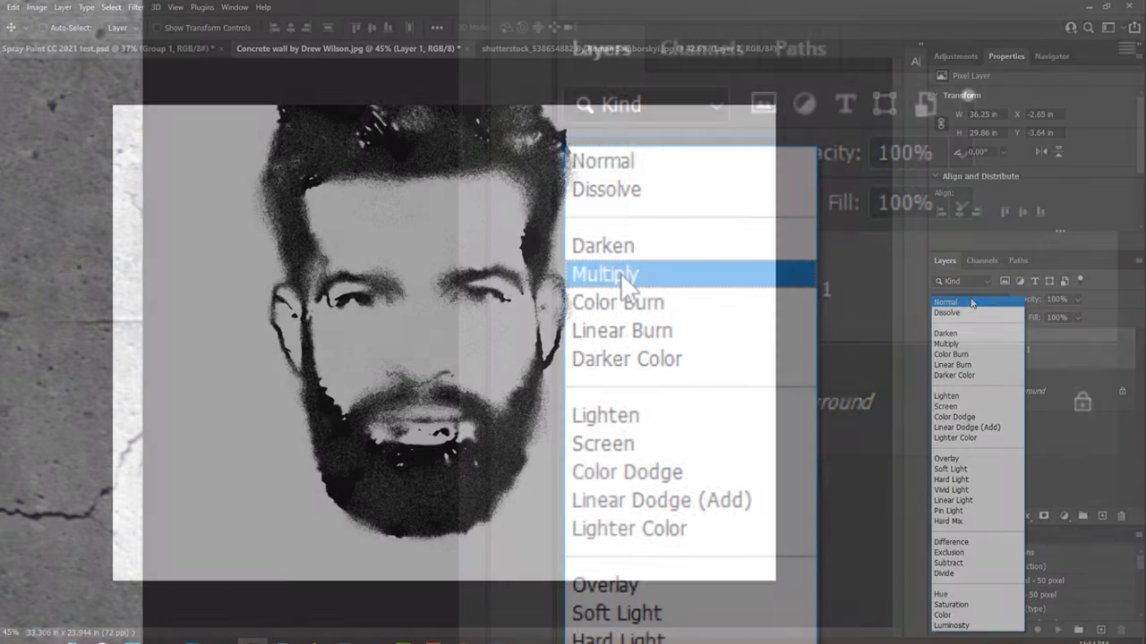
pyautogui.click(620, 273)
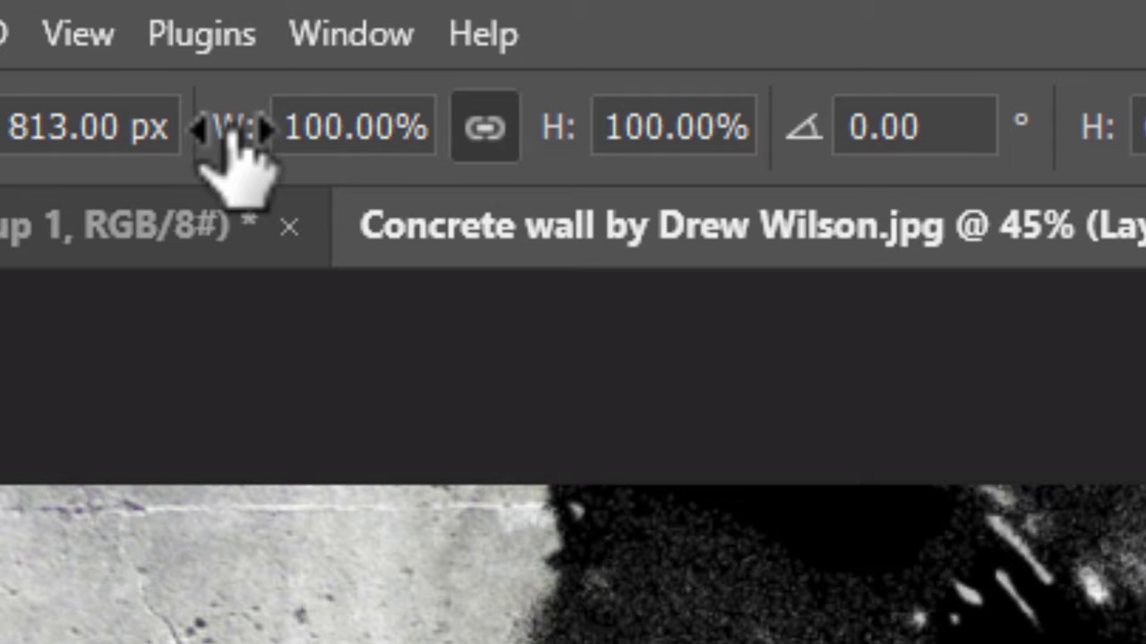
# - Scale the portrait to 94%, rotate it about -2.86°, and move it right and down on the wall
pyautogui.moveTo(230, 141); pyautogui.dragTo(115, 177)
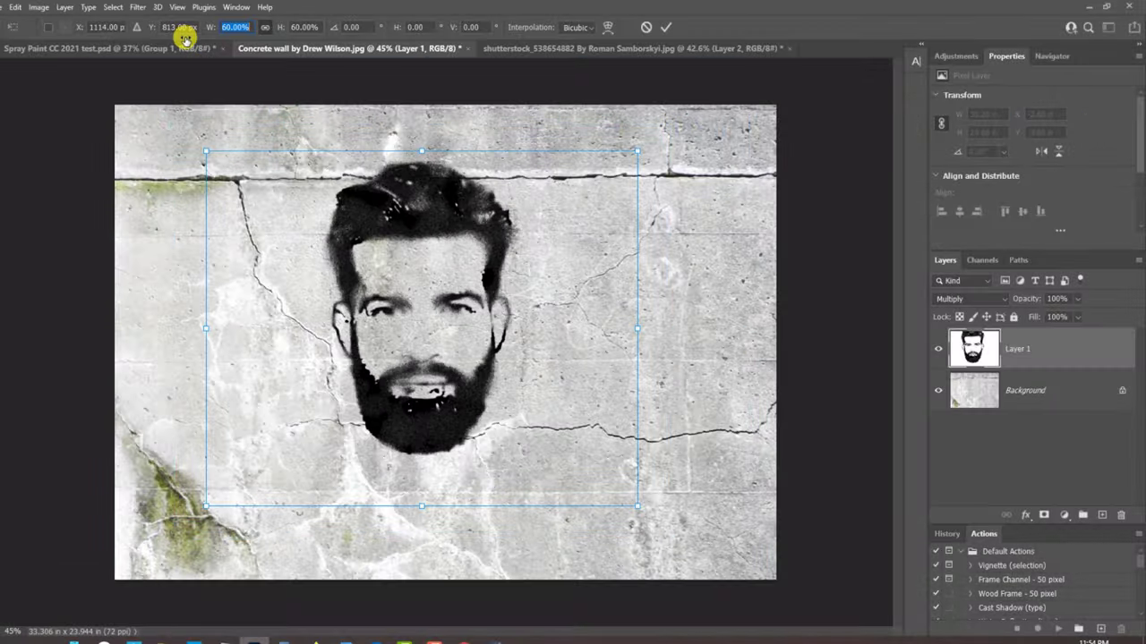
pyautogui.moveTo(186, 39); pyautogui.dragTo(207, 36)
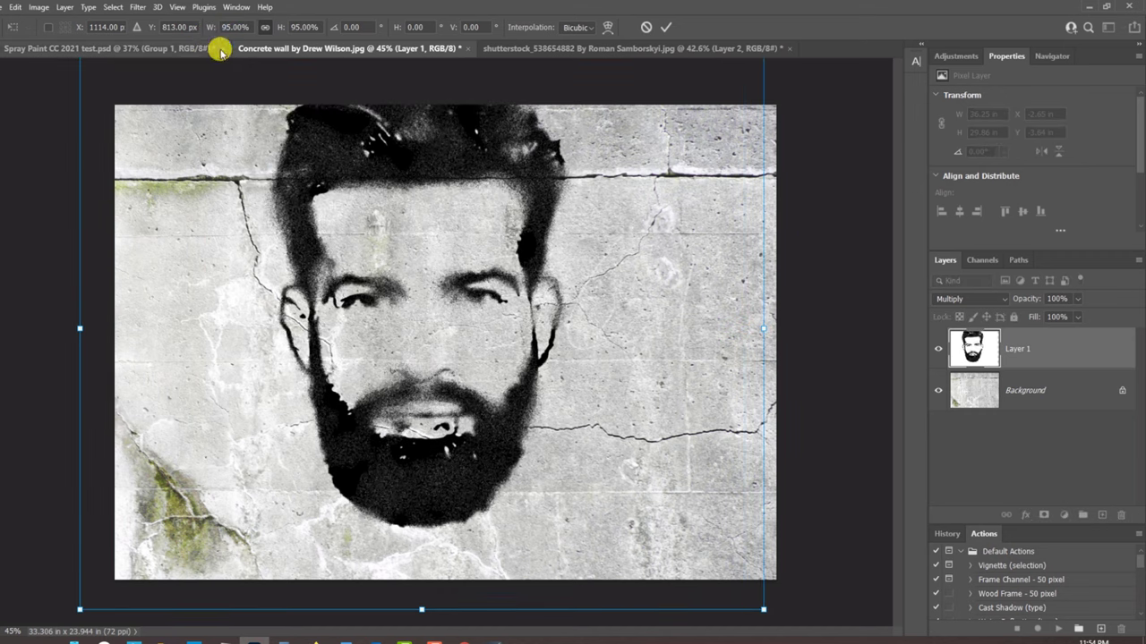
pyautogui.moveTo(383, 159); pyautogui.dragTo(428, 175)
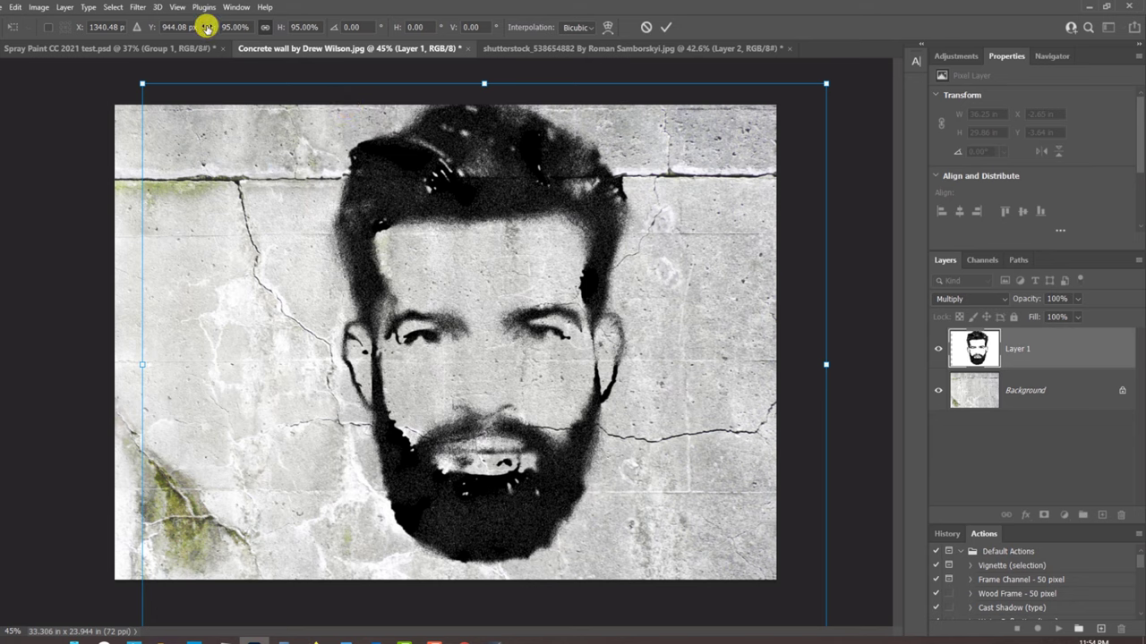
pyautogui.moveTo(210, 27); pyautogui.dragTo(208, 28)
pyautogui.moveTo(282, 154); pyautogui.dragTo(291, 169)
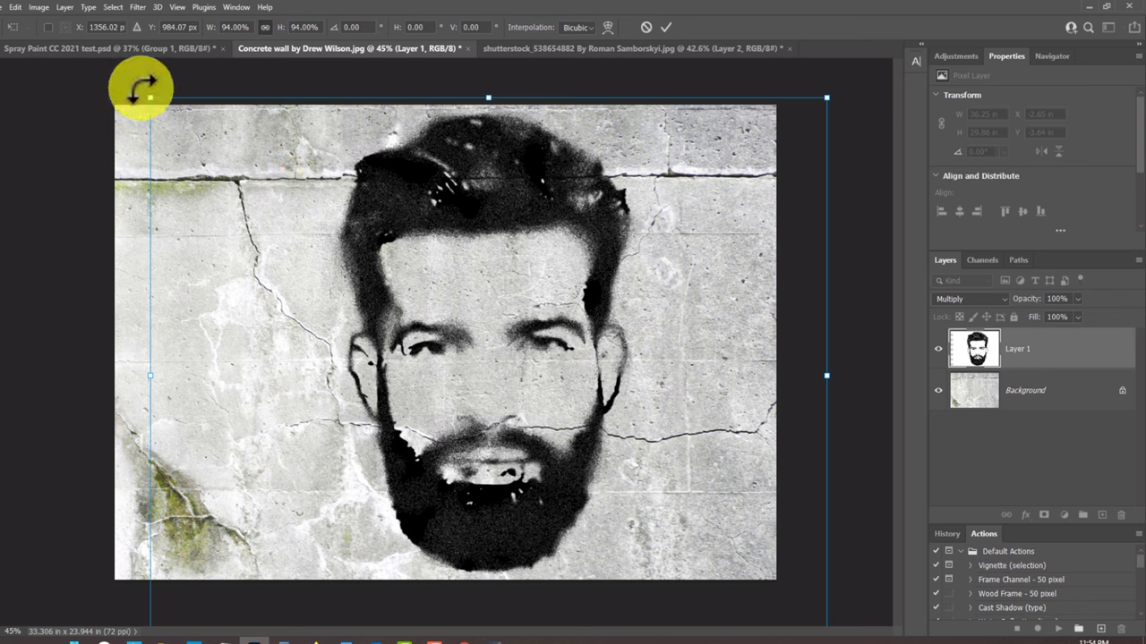
pyautogui.moveTo(136, 91); pyautogui.dragTo(120, 102)
pyautogui.moveTo(439, 294); pyautogui.dragTo(483, 295)
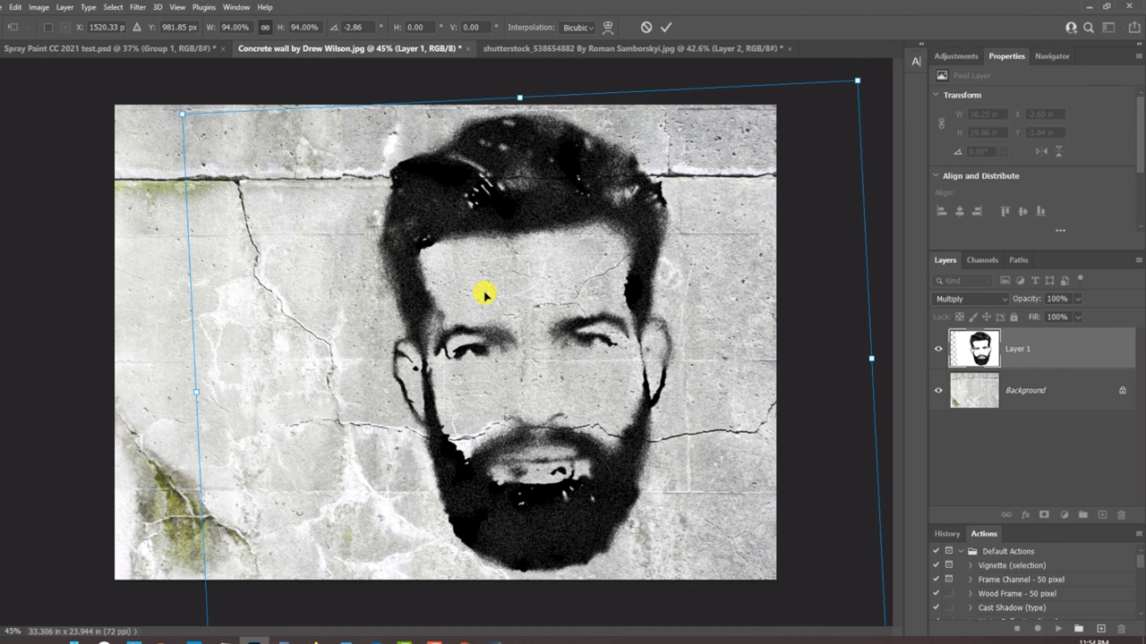
pyautogui.press('Return')
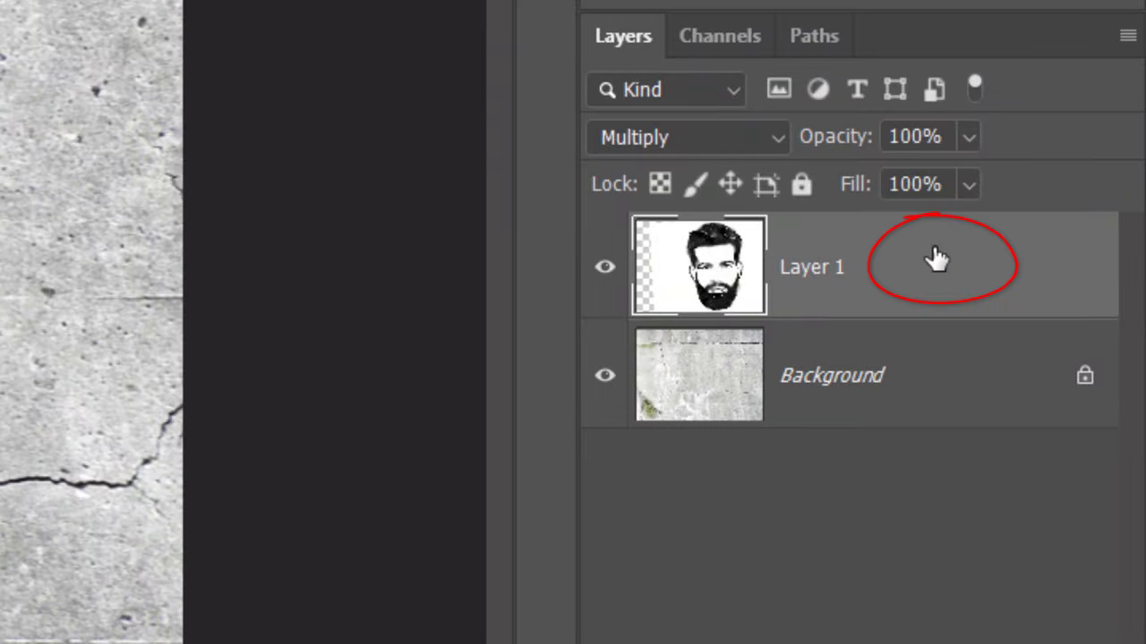
# - In Layer 1's Blending Options, try the This Layer and Underlying Layer Blend If sliders
pyautogui.doubleClick(935, 259)
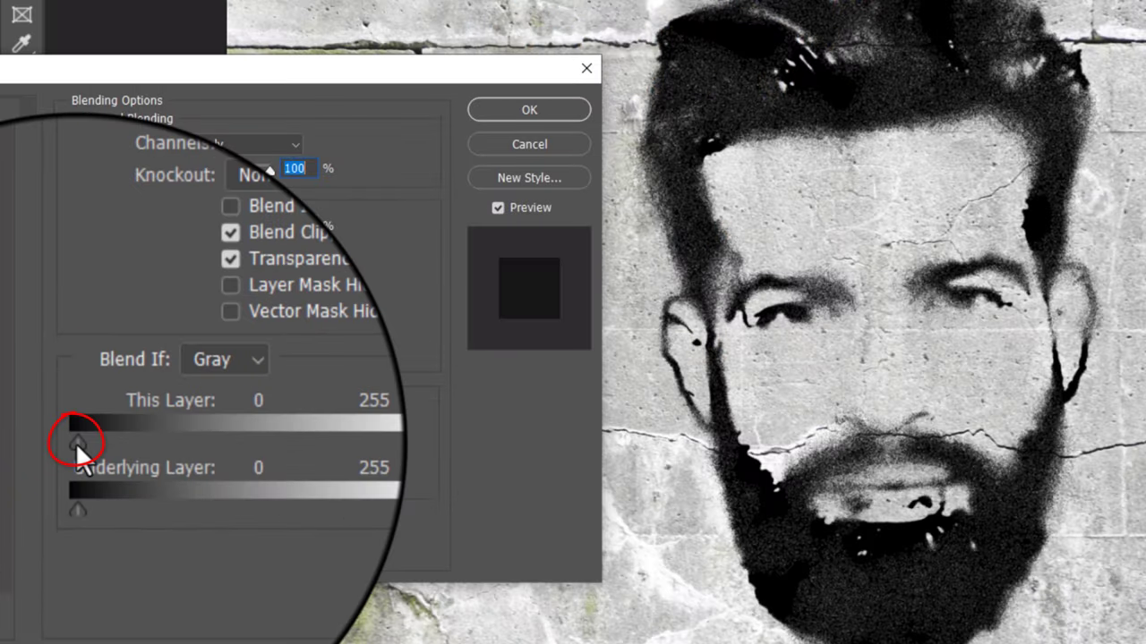
pyautogui.moveTo(77, 445)
pyautogui.mouseDown()
pyautogui.moveTo(151, 441)
pyautogui.moveTo(55, 441)
pyautogui.mouseUp()
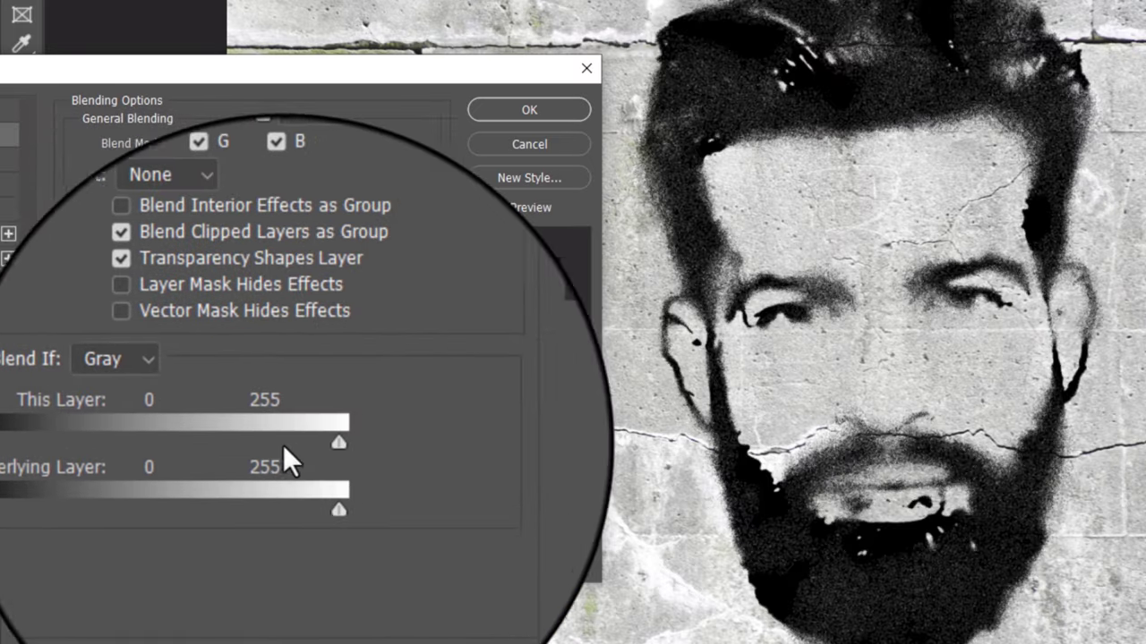
pyautogui.moveTo(319, 443)
pyautogui.mouseDown()
pyautogui.moveTo(115, 447)
pyautogui.moveTo(367, 438)
pyautogui.mouseUp()
pyautogui.click(319, 487)
pyautogui.moveTo(317, 487)
pyautogui.mouseDown()
pyautogui.moveTo(244, 491)
pyautogui.moveTo(332, 491)
pyautogui.mouseUp()
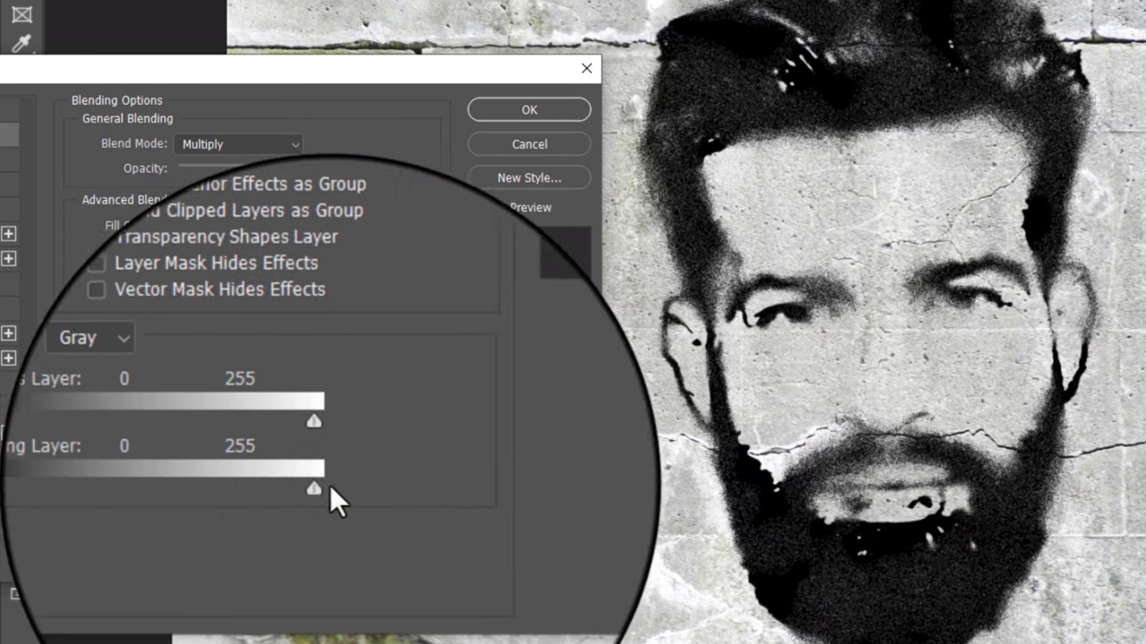
pyautogui.click(78, 491)
pyautogui.moveTo(78, 490); pyautogui.dragTo(52, 483)
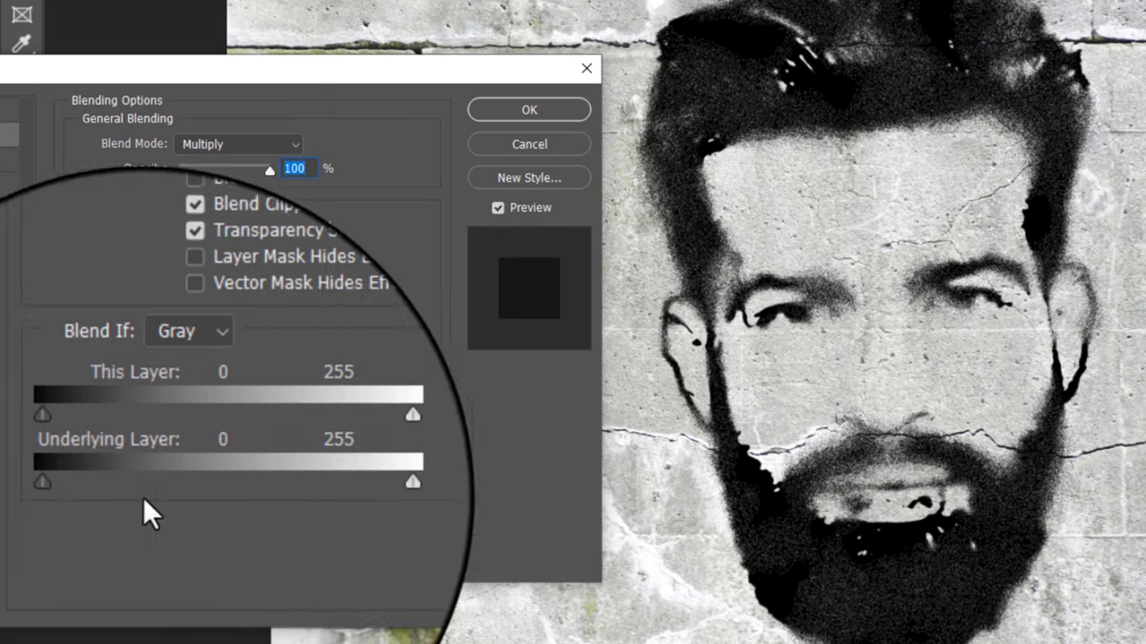
# - Split the Blend If sliders to This Layer 20/255 and Underlying Layer 169/201 213/255
pyautogui.press('alt')
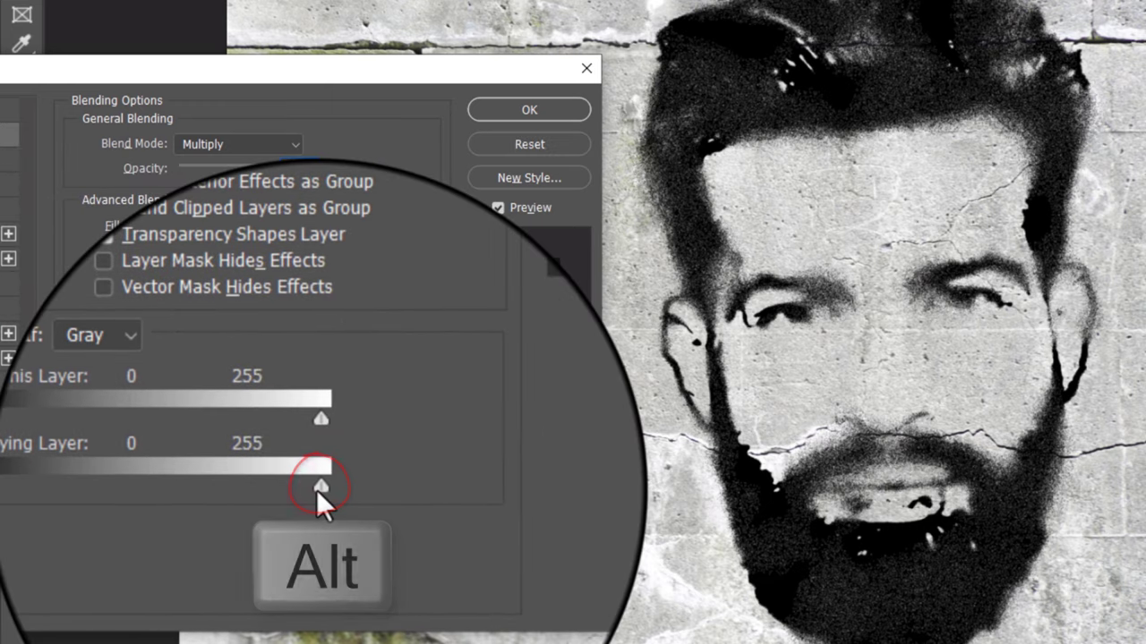
pyautogui.moveTo(319, 489); pyautogui.dragTo(254, 484)
pyautogui.press('alt')
pyautogui.moveTo(78, 490); pyautogui.dragTo(255, 476)
pyautogui.moveTo(76, 490); pyautogui.dragTo(245, 484)
pyautogui.moveTo(324, 442); pyautogui.dragTo(100, 447)
pyautogui.moveTo(277, 486)
pyautogui.mouseDown()
pyautogui.moveTo(236, 487)
pyautogui.moveTo(269, 487)
pyautogui.mouseUp()
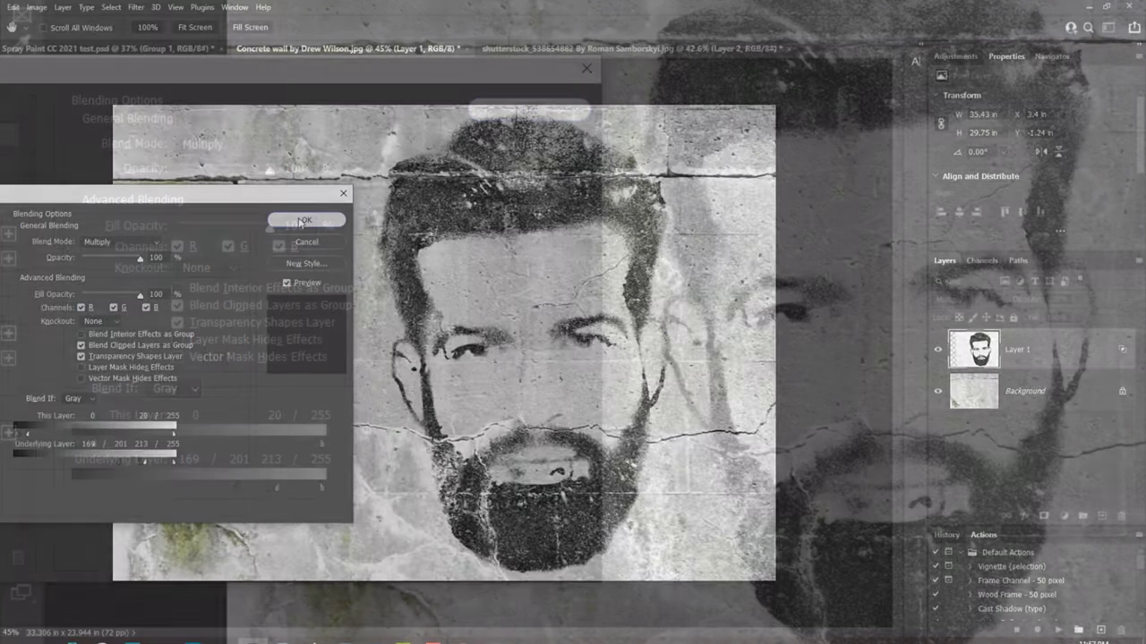
pyautogui.click(523, 111)
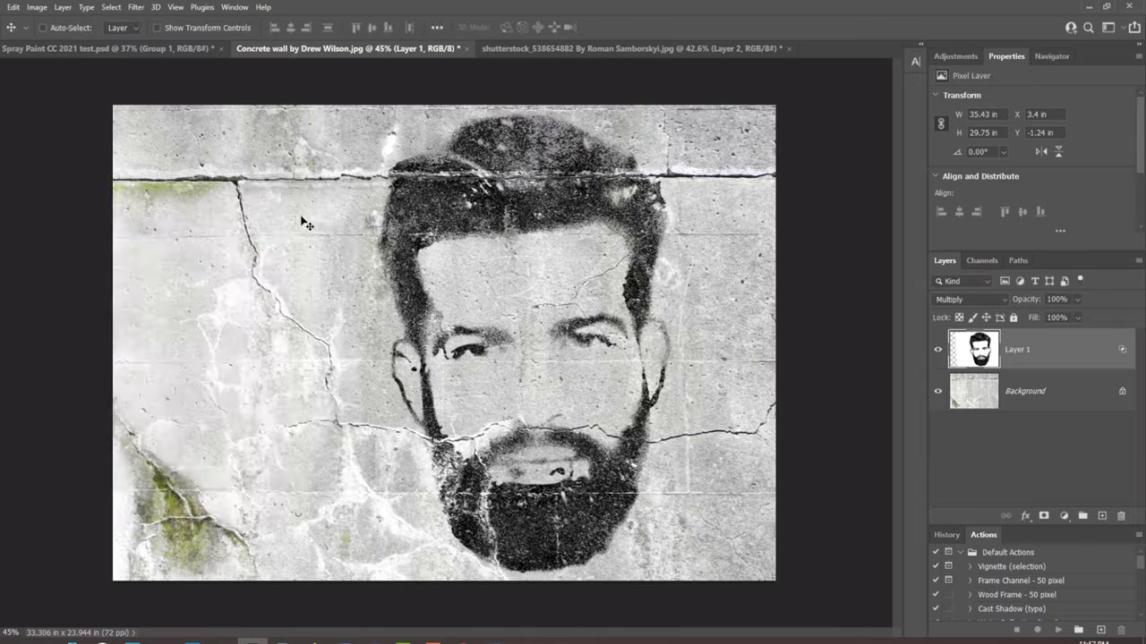